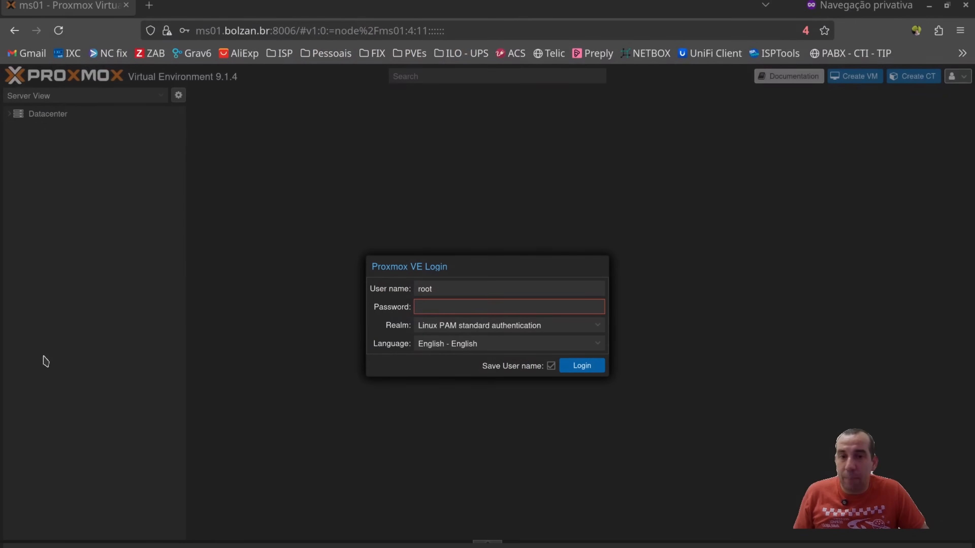
Switch to the Kate notes and delete the line "nano /etc/apt/sources.list.d/proxmox.sources" under the #novo heading
click(422, 308)
key(alt+Tab)
key(alt+Tab)
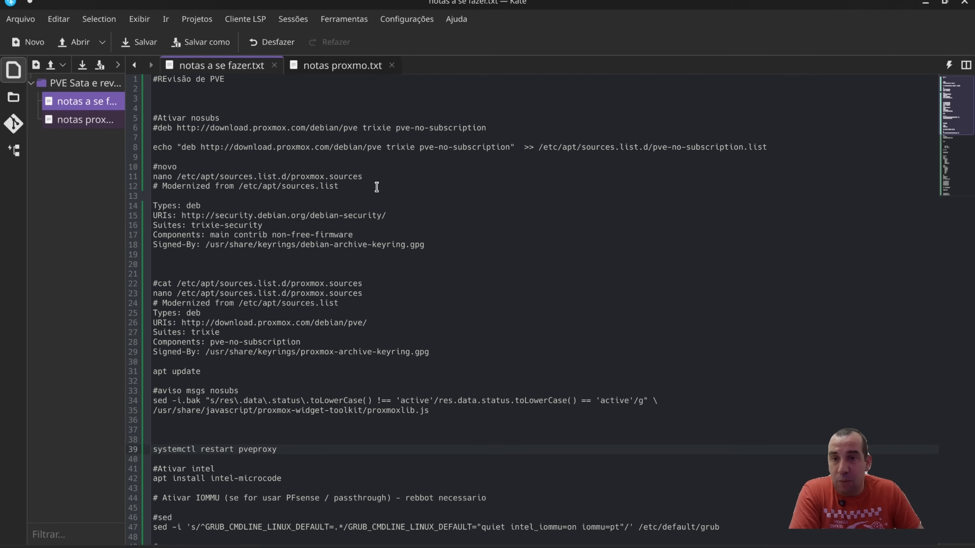
drag(365, 178, 292, 180)
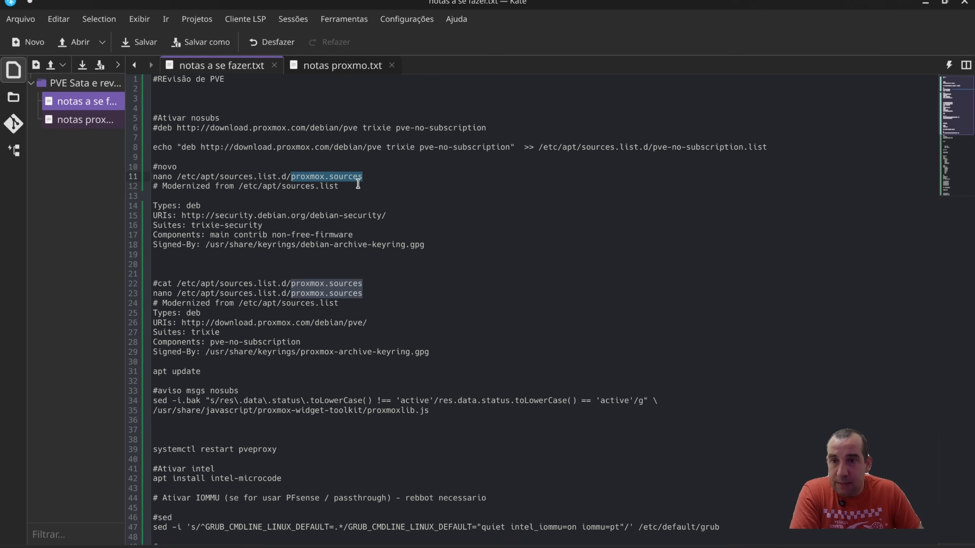
drag(363, 177, 153, 177)
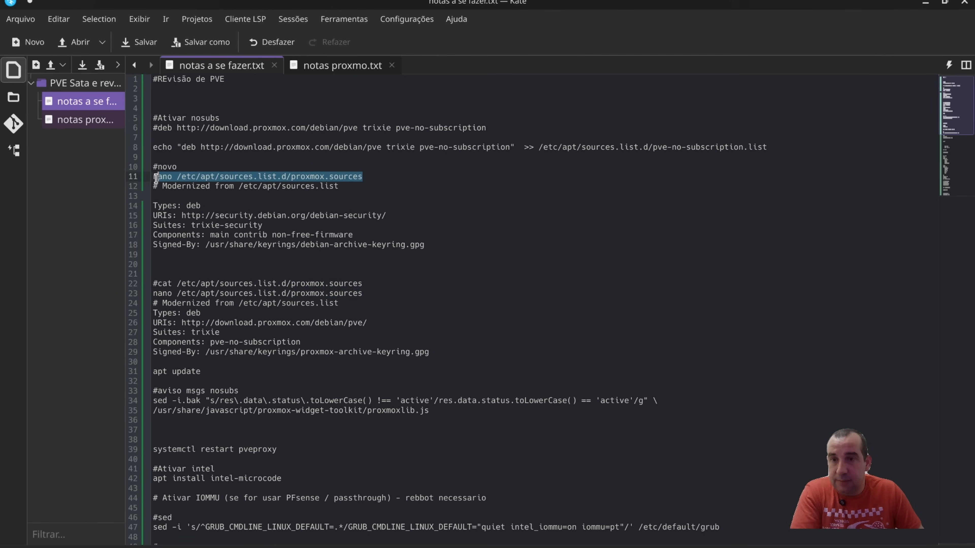
key(BackSpace)
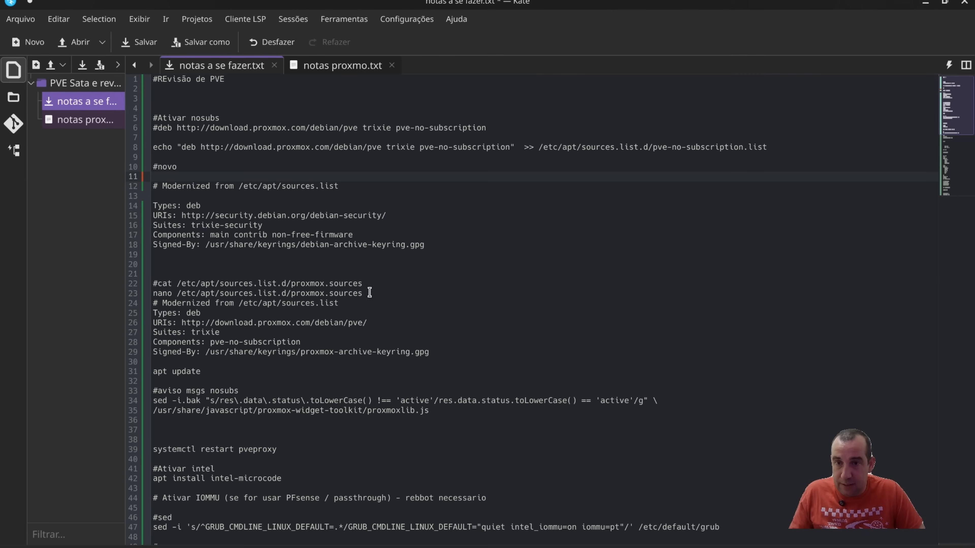
key(Delete)
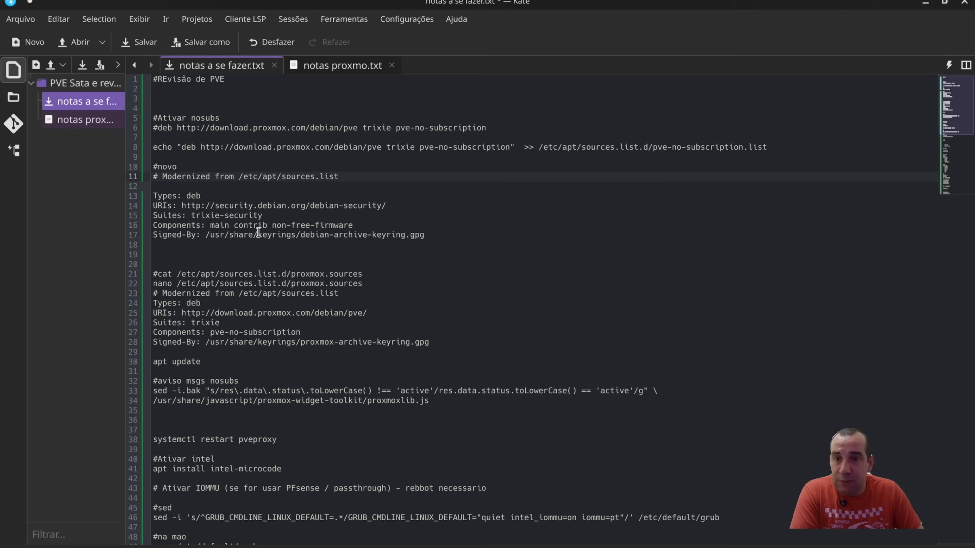
Examine the Components and Signed-By entries of the Debian security repository block in the notes
double_click(217, 226)
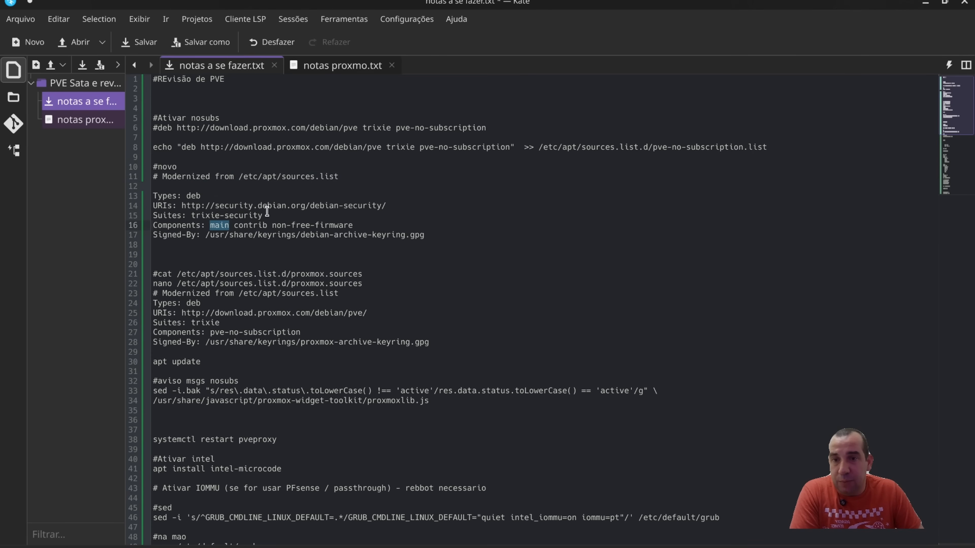
click(408, 214)
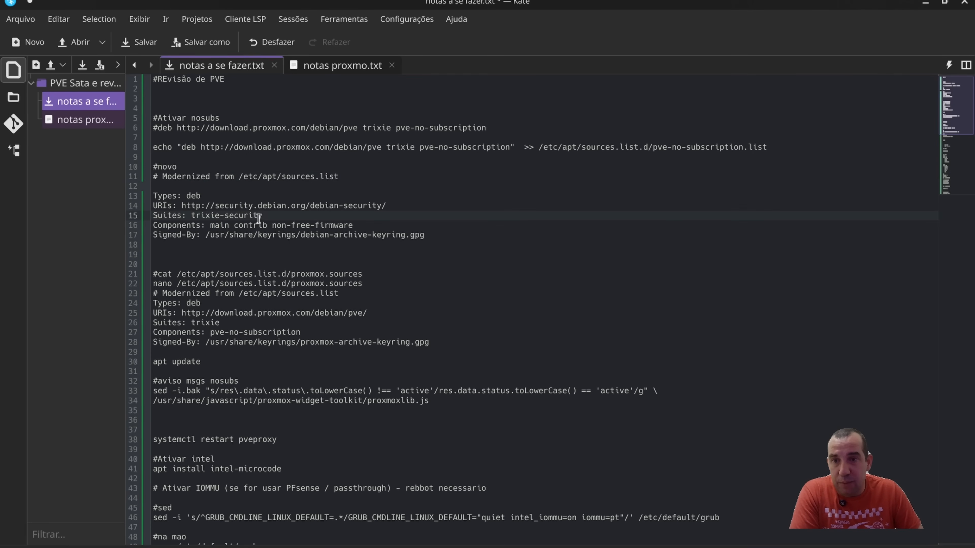
key(Down)
key(End)
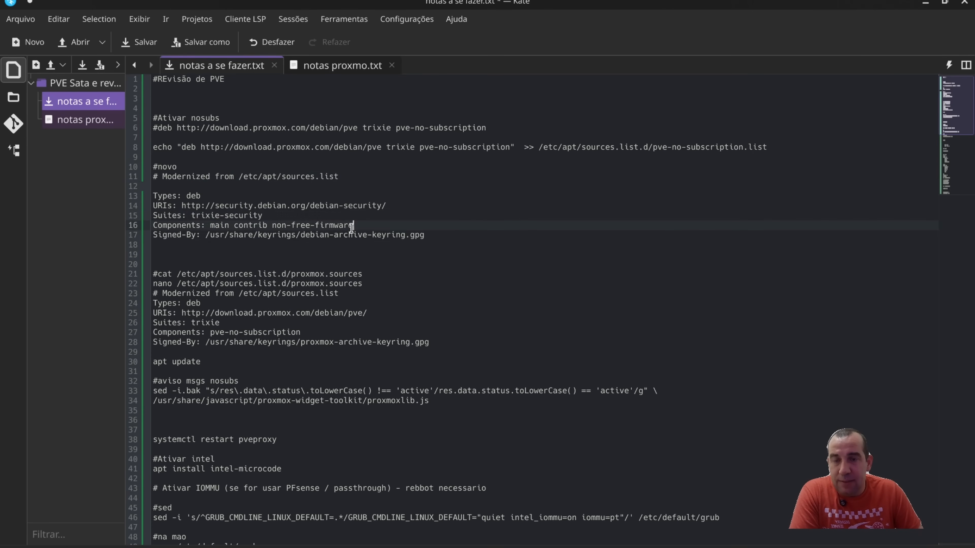
key(ctrl+shift+Left)
double_click(253, 225)
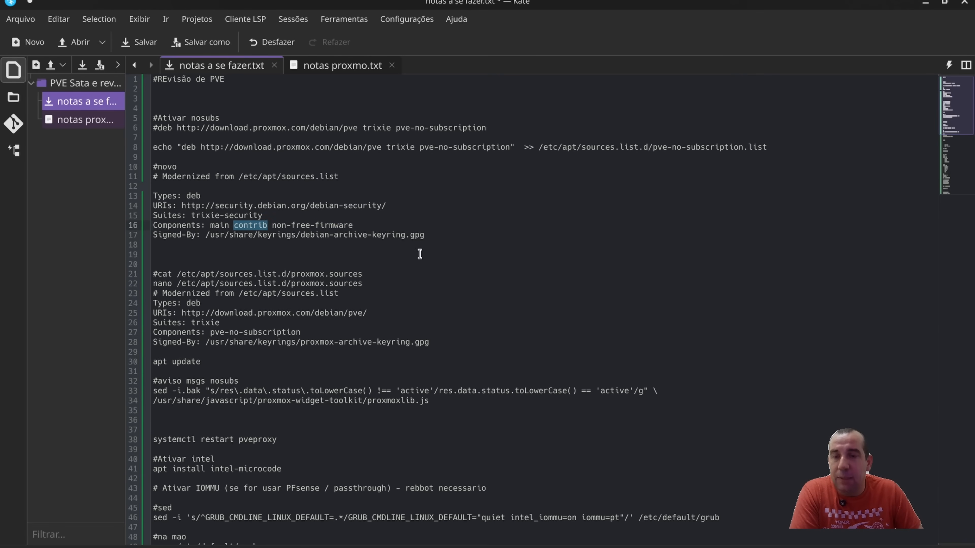
click(436, 237)
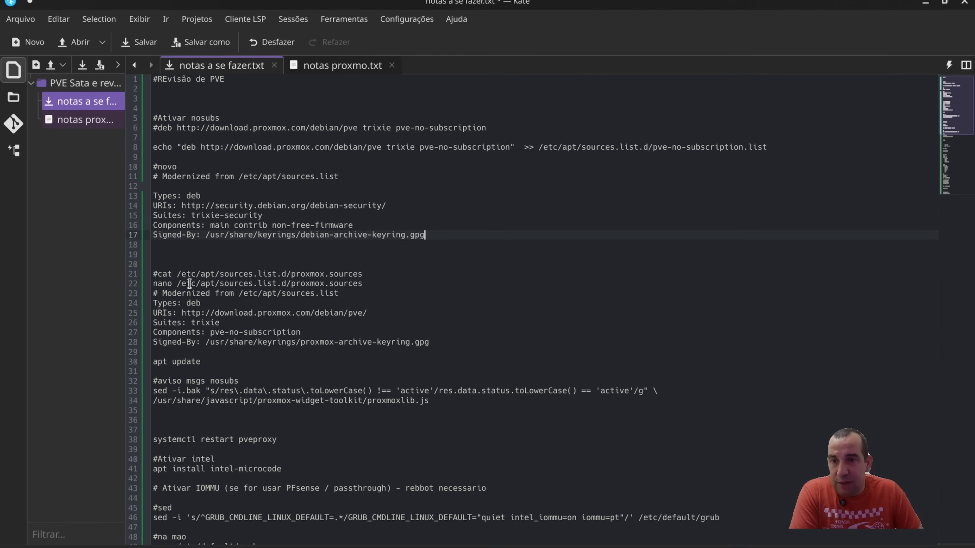
Examine the proxmox.sources block in the notes, from its nano command through type, URI, suite and component to apt update
click(360, 284)
drag(359, 284, 153, 284)
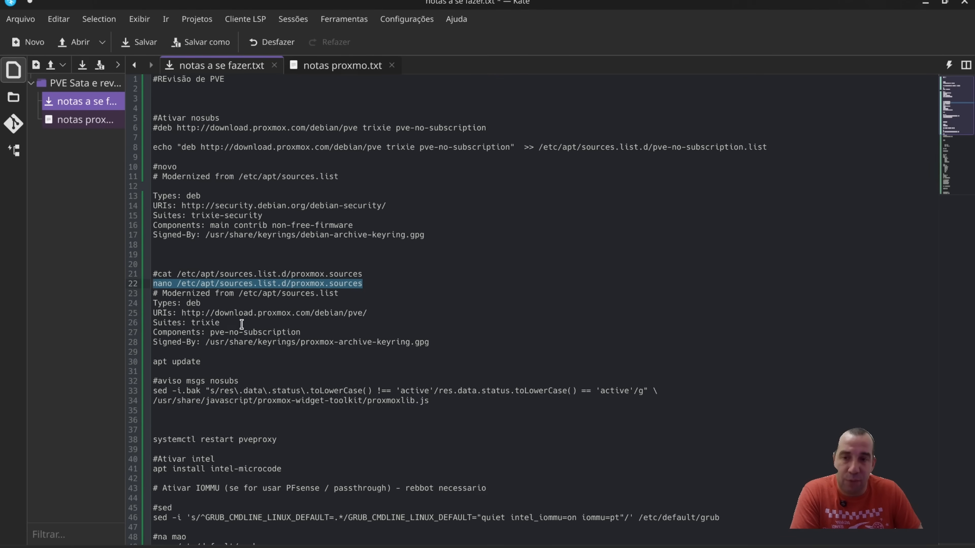
double_click(192, 304)
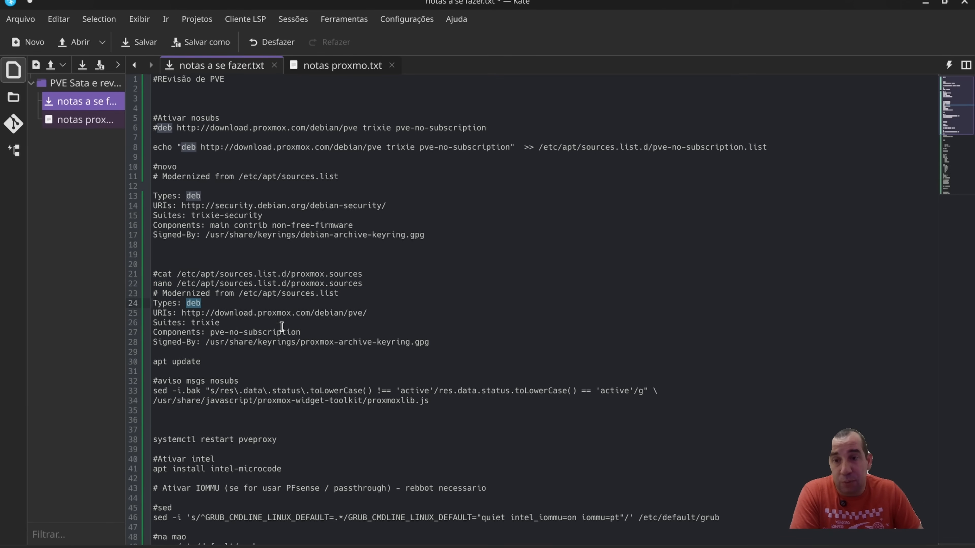
click(391, 313)
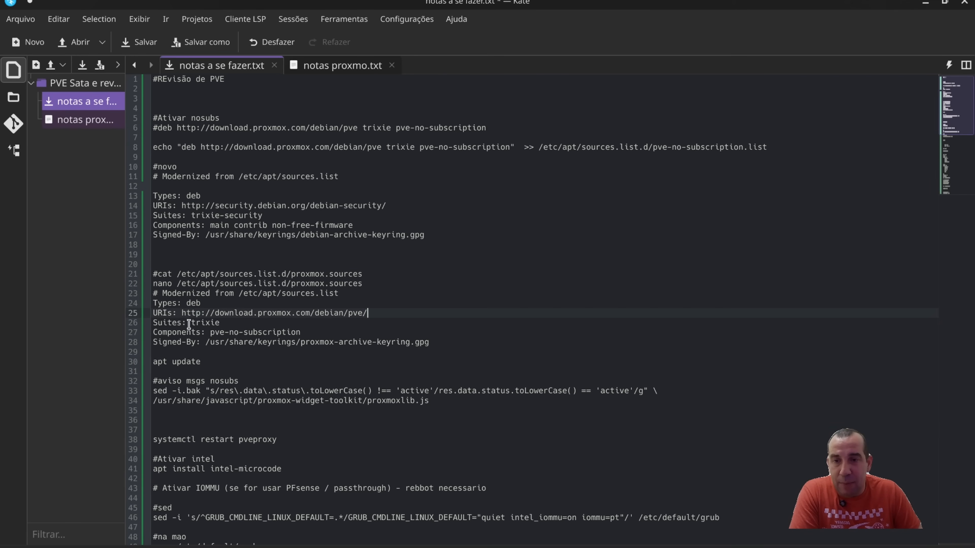
double_click(283, 312)
double_click(200, 323)
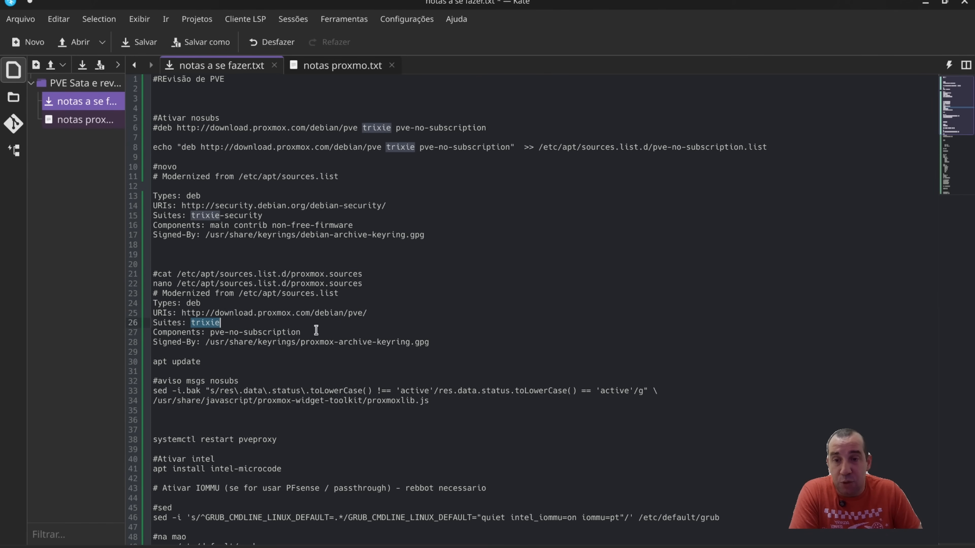
drag(316, 331, 208, 328)
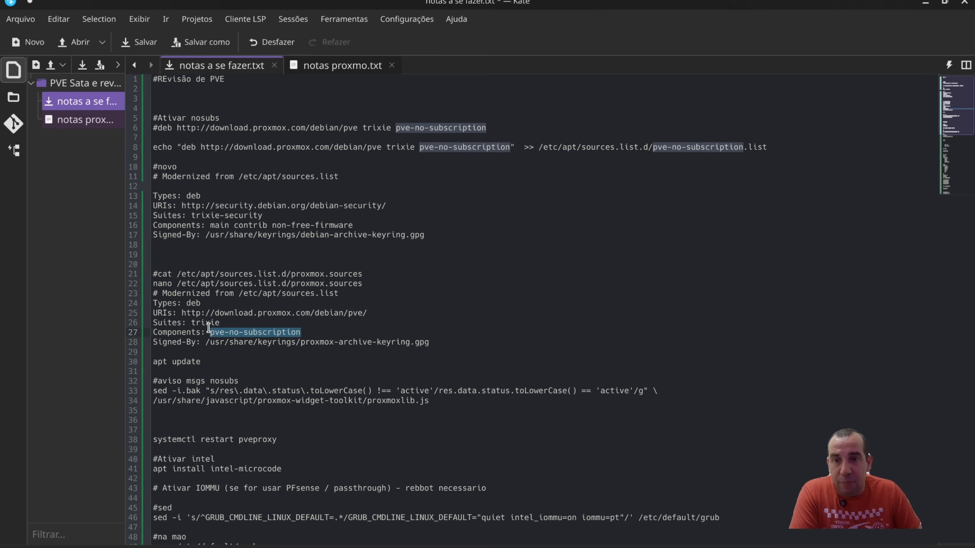
click(320, 331)
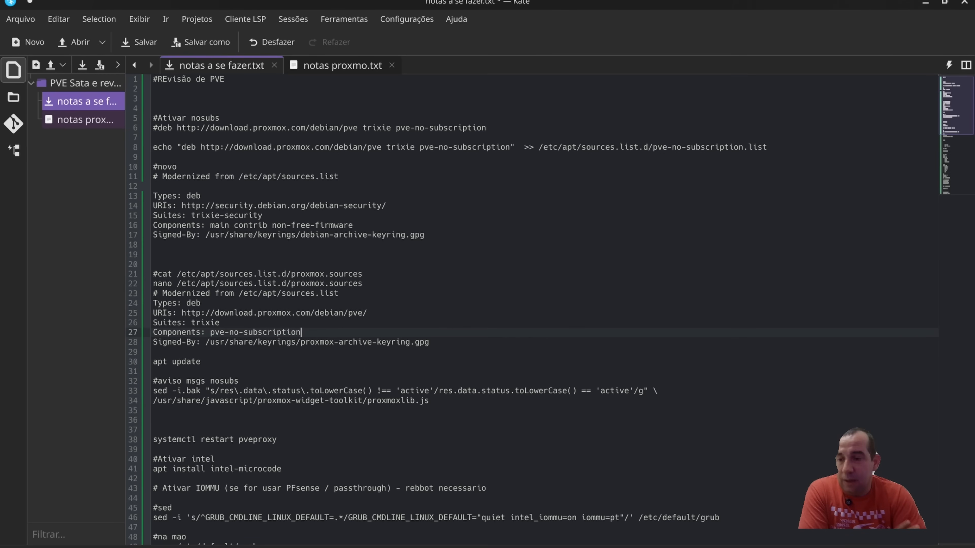
click(241, 359)
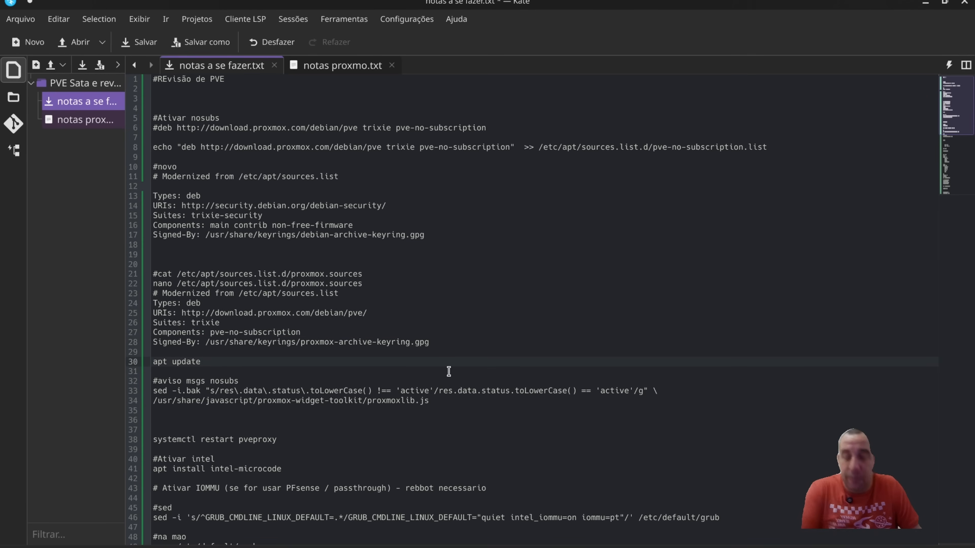
Switch to the Konsole root session and print the contents of /etc/apt/sources.list with cat
key(alt+Tab)
key(alt+Tab)
key(alt+Tab)
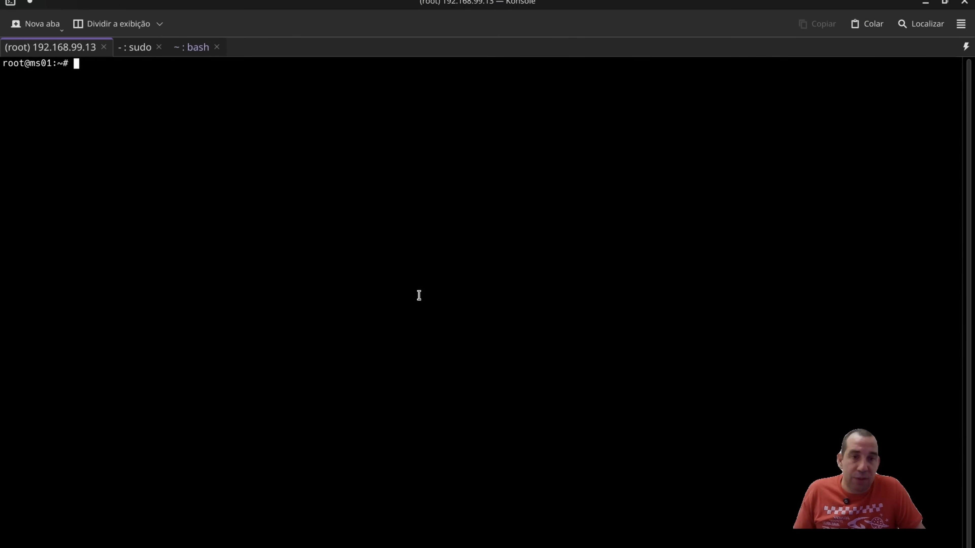
text(cat )
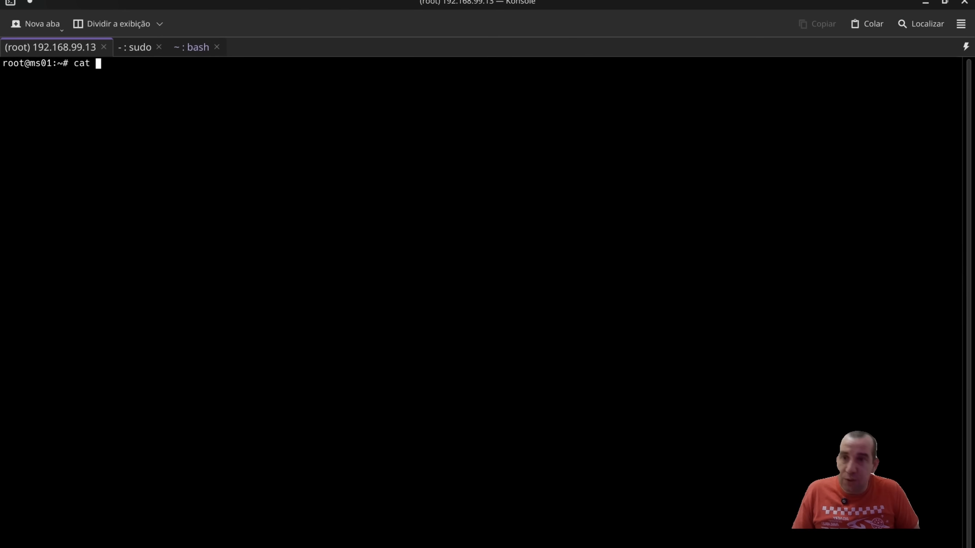
text(/etc/)
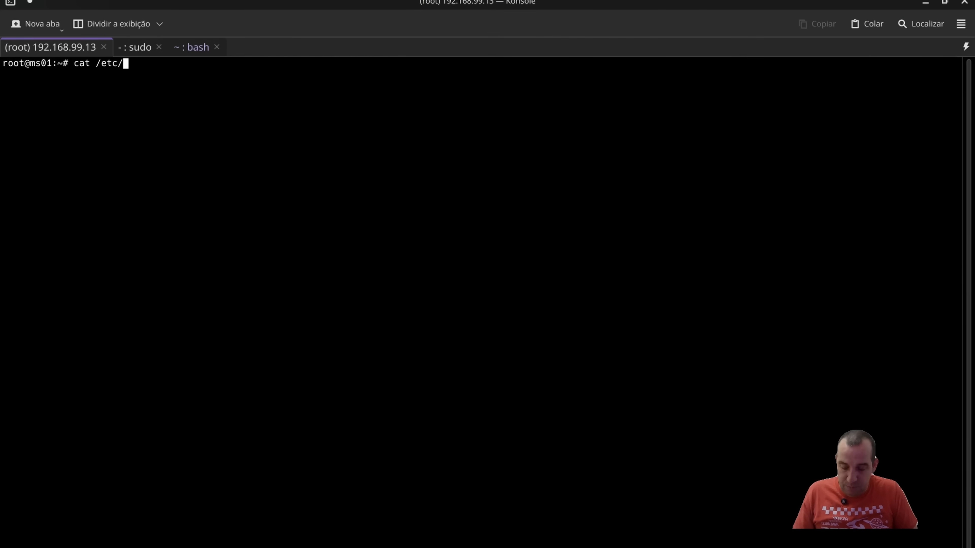
text(apt/so)
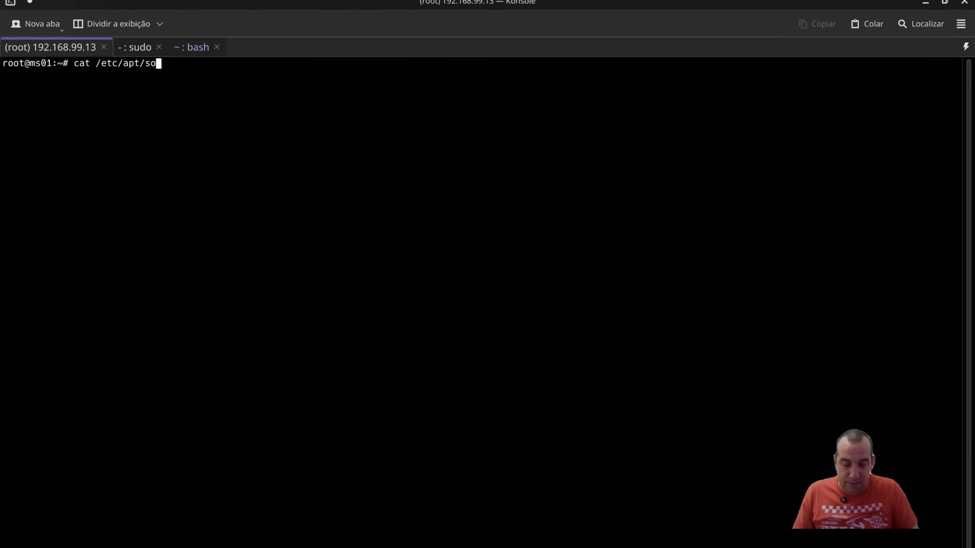
key(Tab)
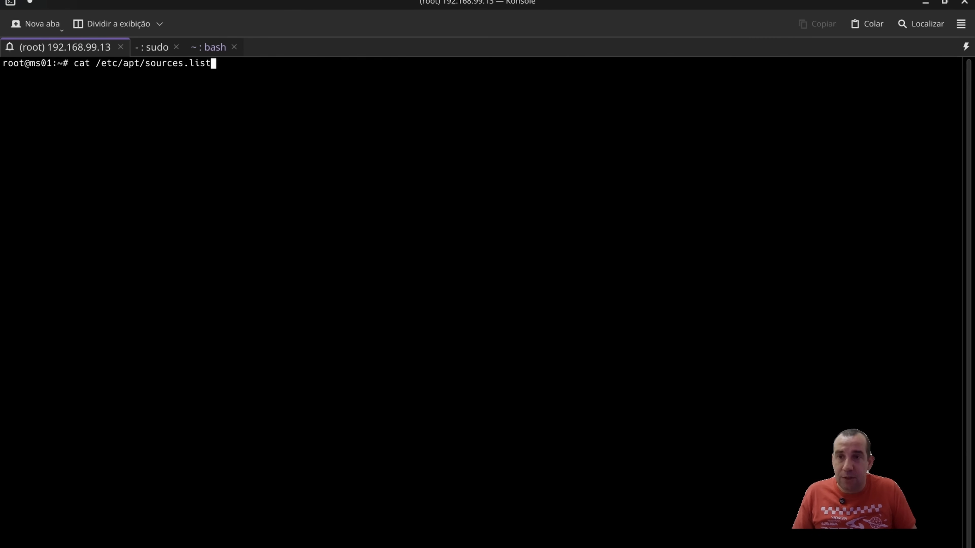
key(Return)
Print the contents of /etc/apt/sources.list.d/debian.sources in the terminal
key(Up)
key(BackSpace)
key(BackSpace)
key(Tab)
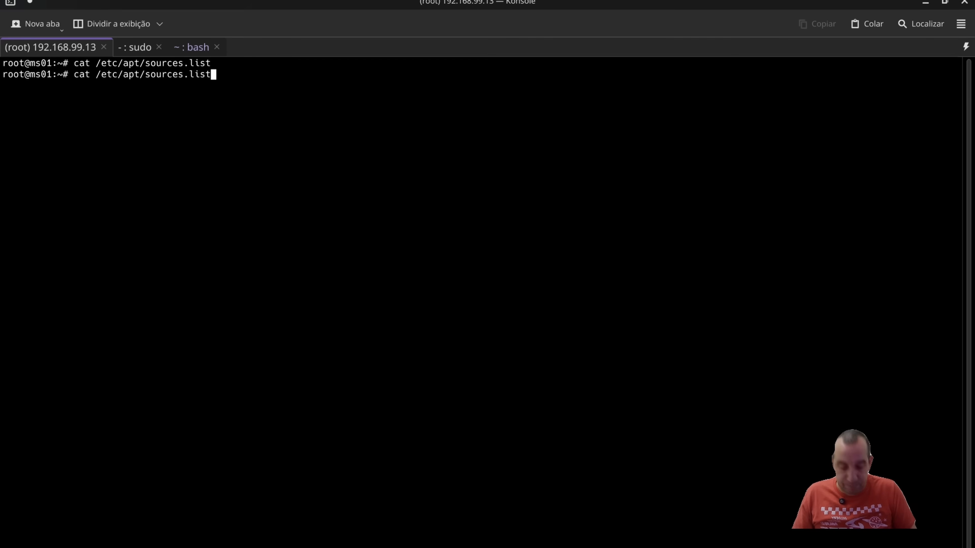
text(.d/de)
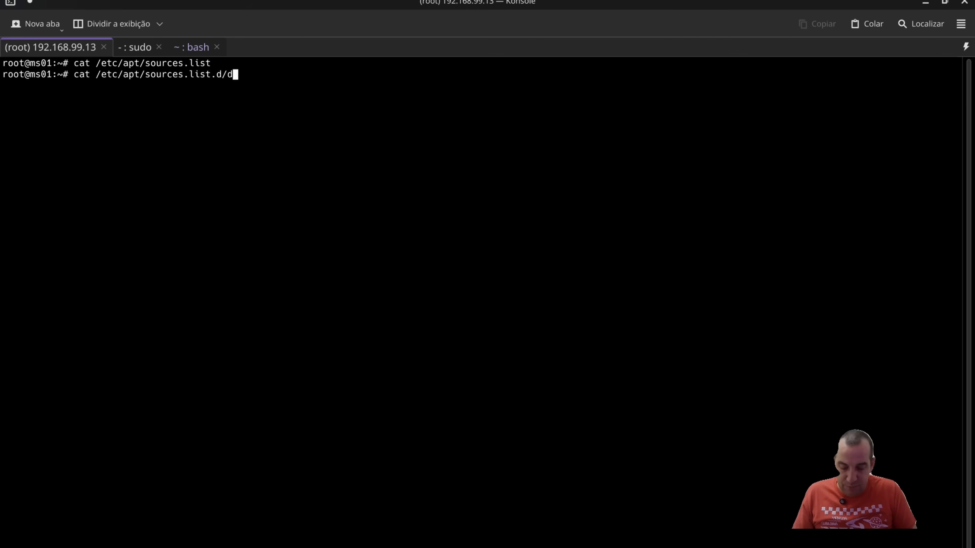
key(Tab)
key(Return)
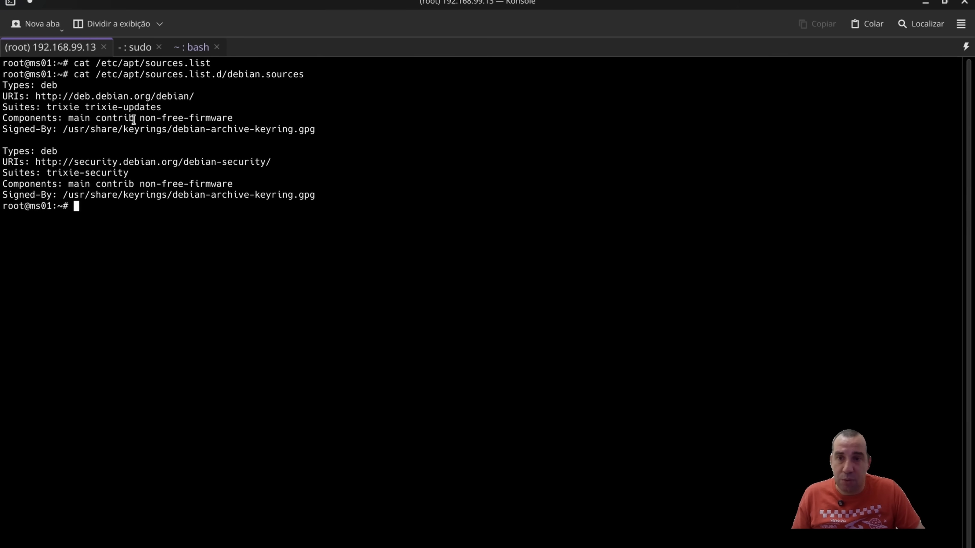
Print the contents of /etc/apt/sources.list.d/proxmox.sources in the terminal
key(Up)
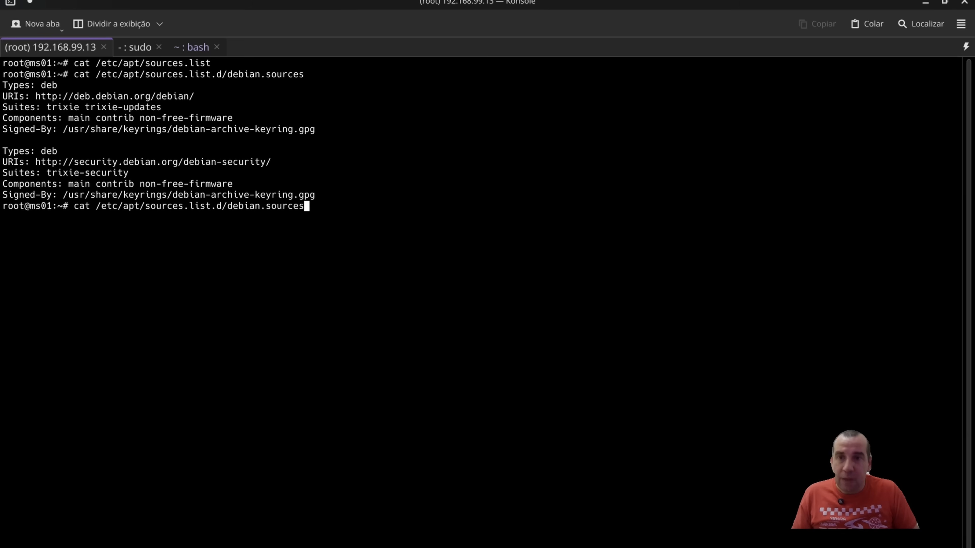
key(BackSpace)
key(BackSpace)
key(BackSpace)
key(BackSpace)
key(BackSpace)
key(BackSpace)
key(BackSpace)
key(BackSpace)
key(BackSpace)
key(BackSpace)
key(BackSpace)
key(BackSpace)
key(BackSpace)
key(BackSpace)
text(pro)
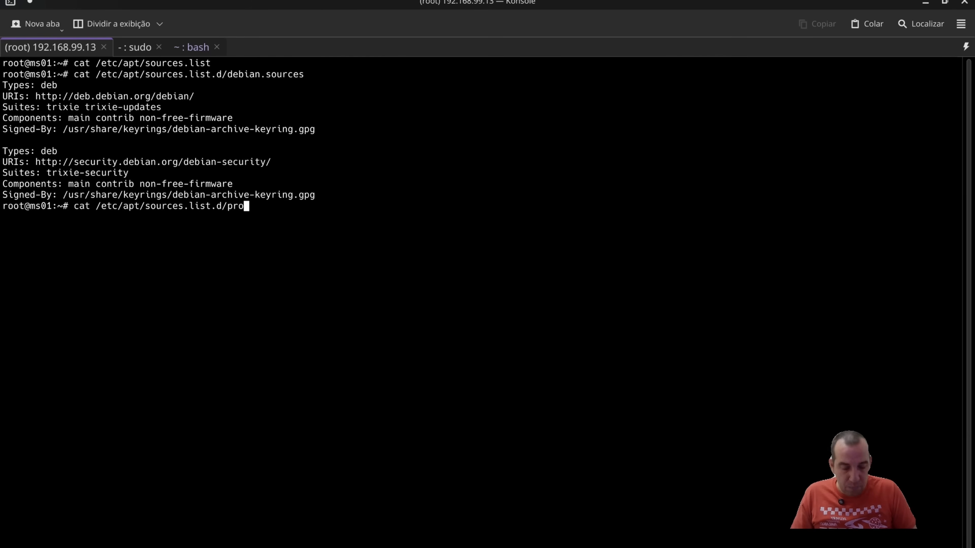
key(Tab)
key(Return)
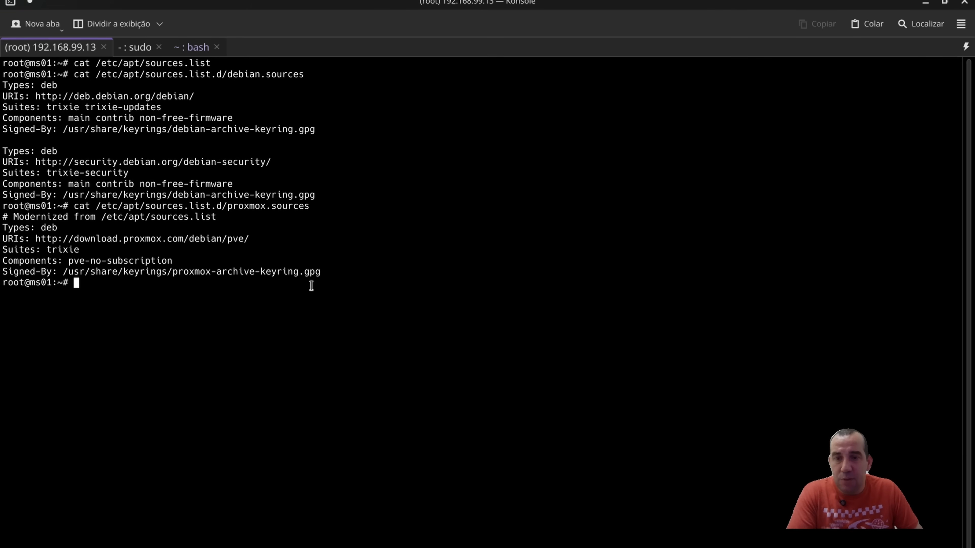
Return to the Kate notes and examine the sed command for the no-subscription message under #aviso msgs nosubs
key(alt+Tab)
key(alt+Tab)
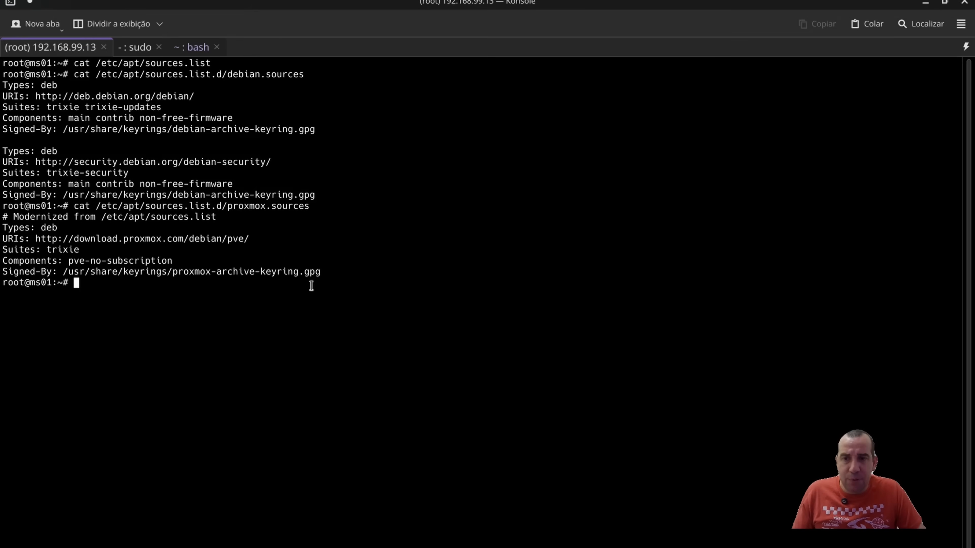
key(alt+Tab)
key(alt+Tab)
key(alt+Tab)
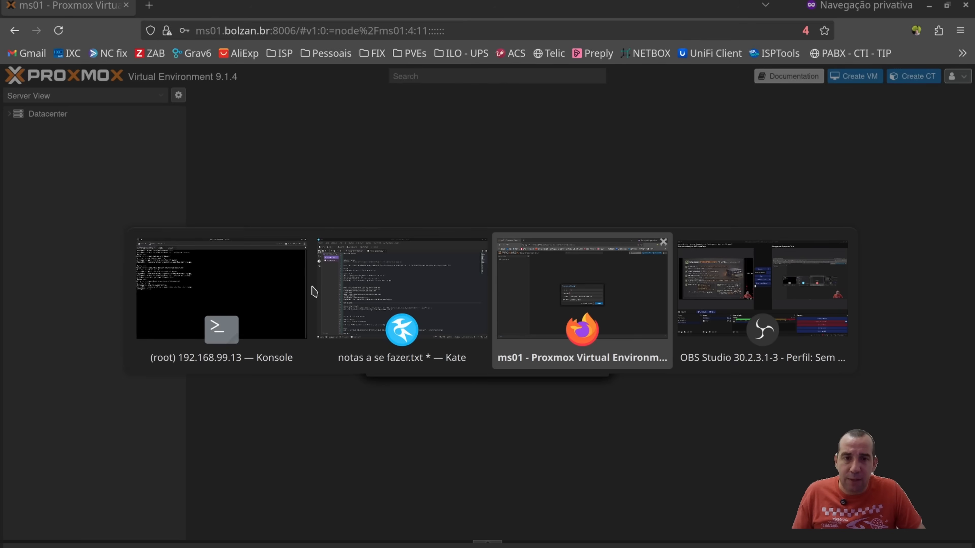
key(alt+Tab)
key(alt+Tab)
key(alt+Tab)
key(alt+Tab)
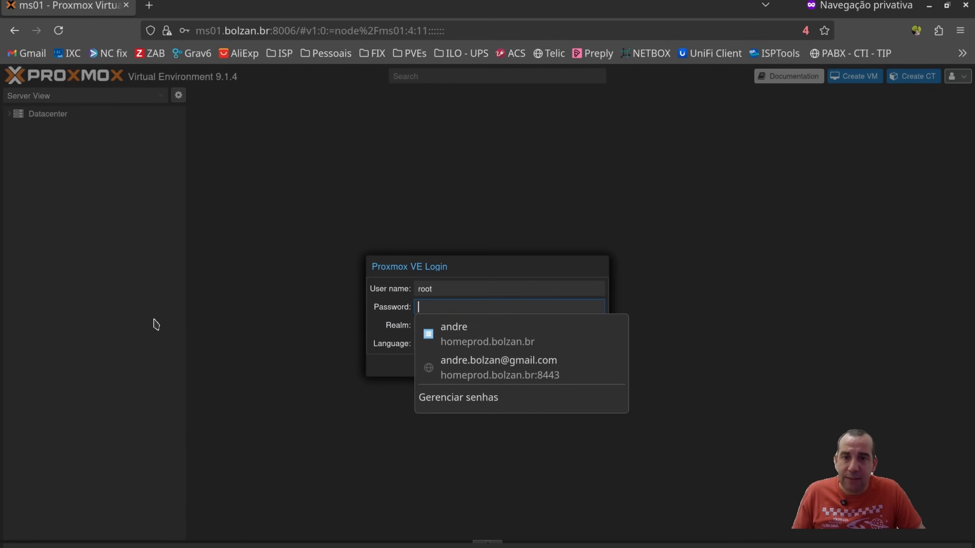
key(alt+Tab)
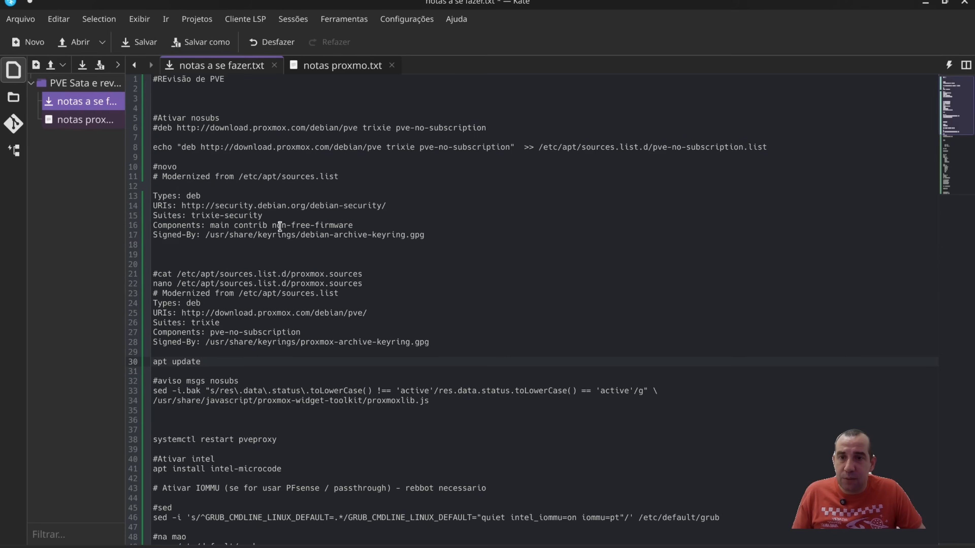
scroll(330, 225, down, 2)
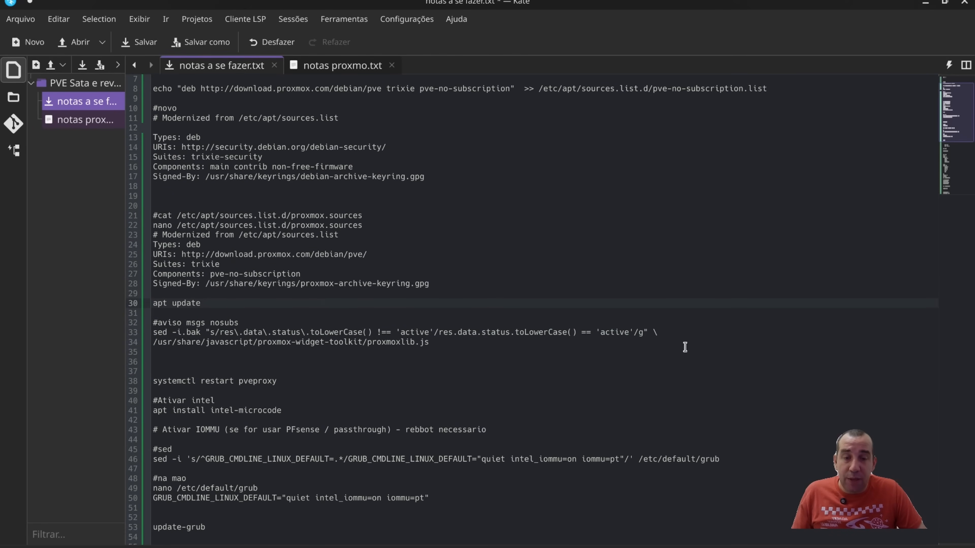
drag(668, 332, 144, 335)
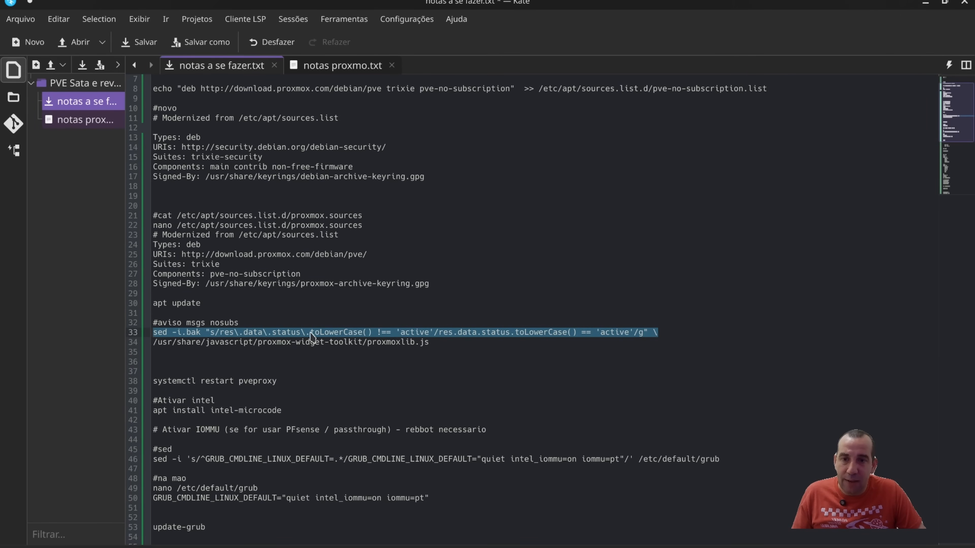
click(382, 333)
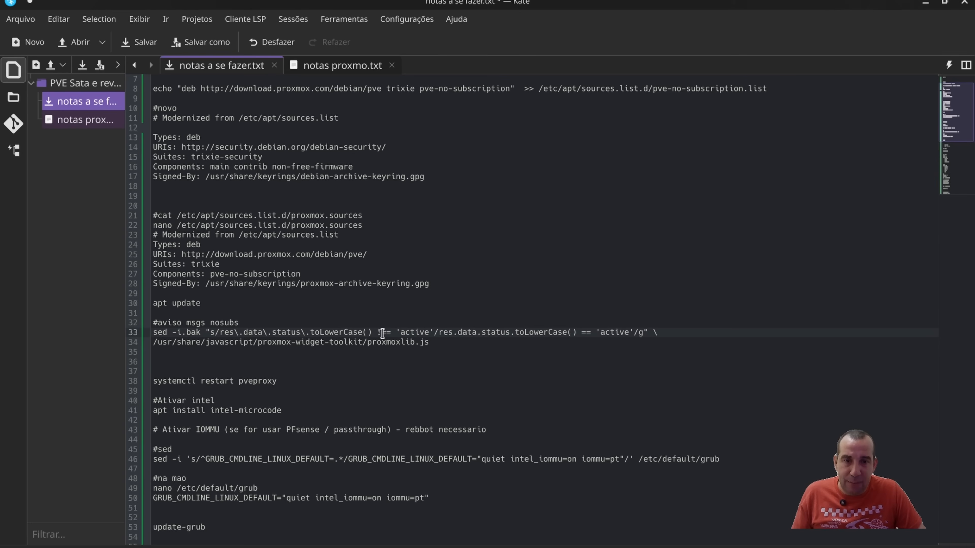
Examine the comparison operators in the no-subscription sed command and the systemctl restart pveproxy line in the notes
drag(378, 333, 389, 332)
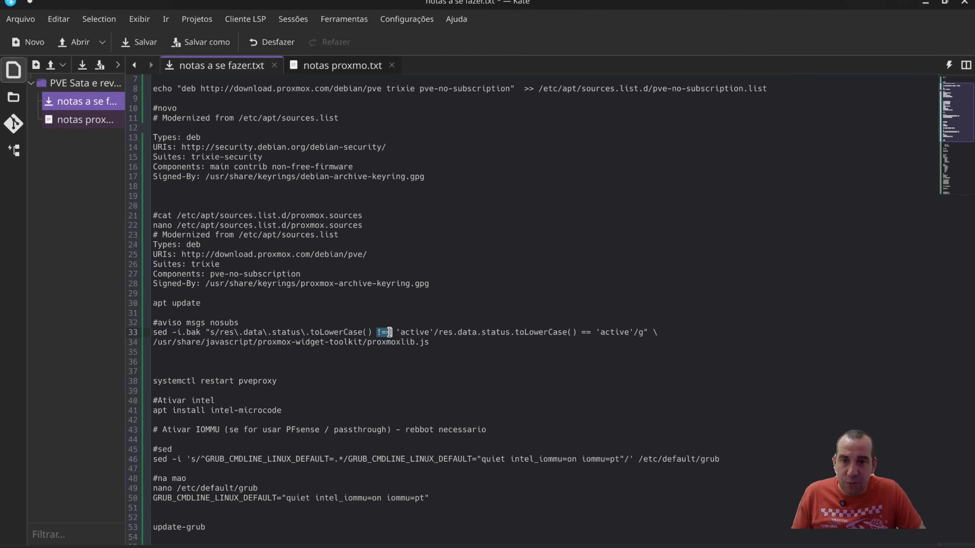
click(581, 332)
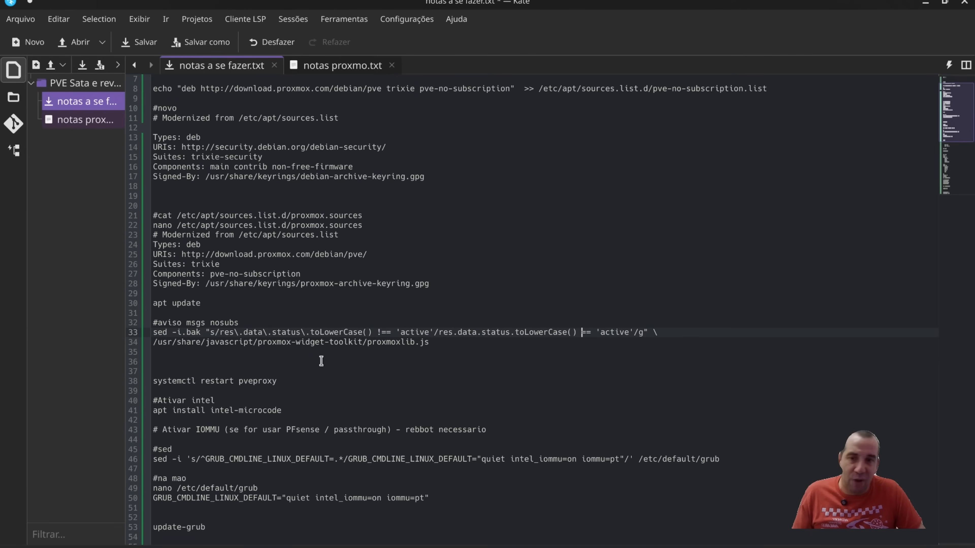
drag(292, 382, 138, 384)
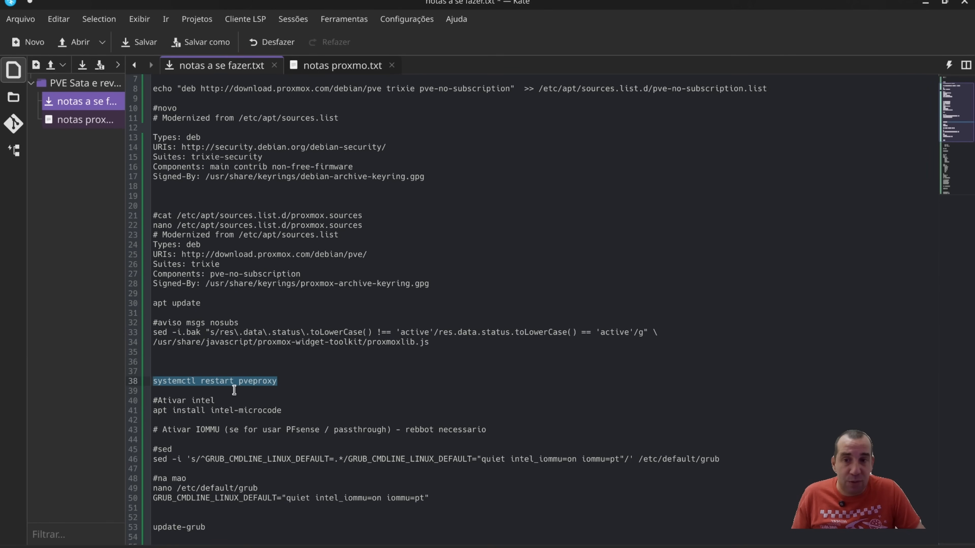
Switch to Firefox and log in to Proxmox VE as root by entering the account password
key(alt+Tab)
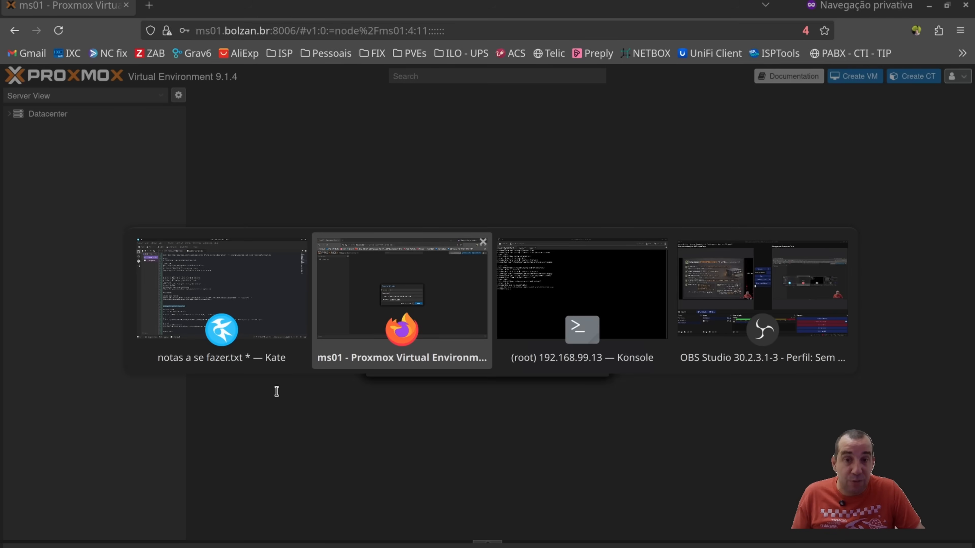
key(alt+Tab)
key(alt+Tab)
key(alt+Tab)
key(alt+Tab)
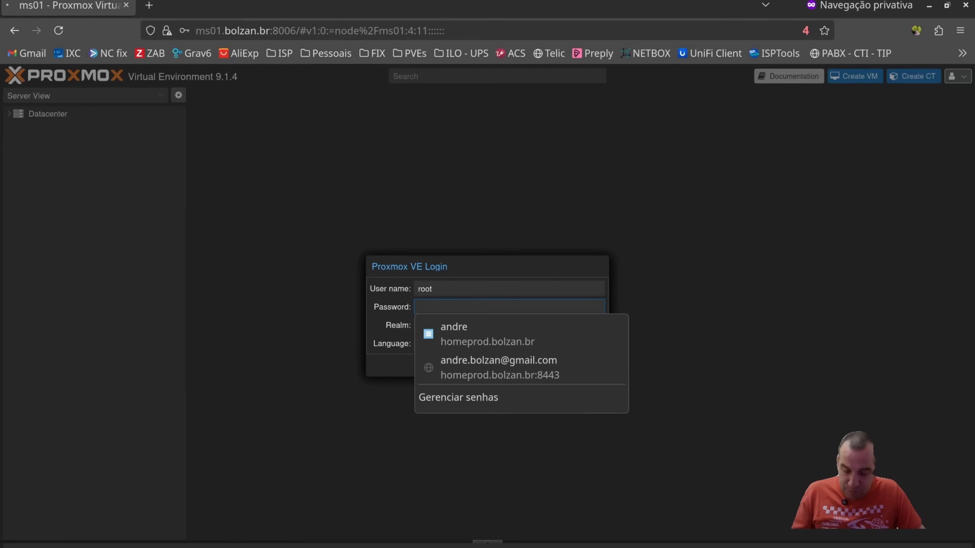
text(**)
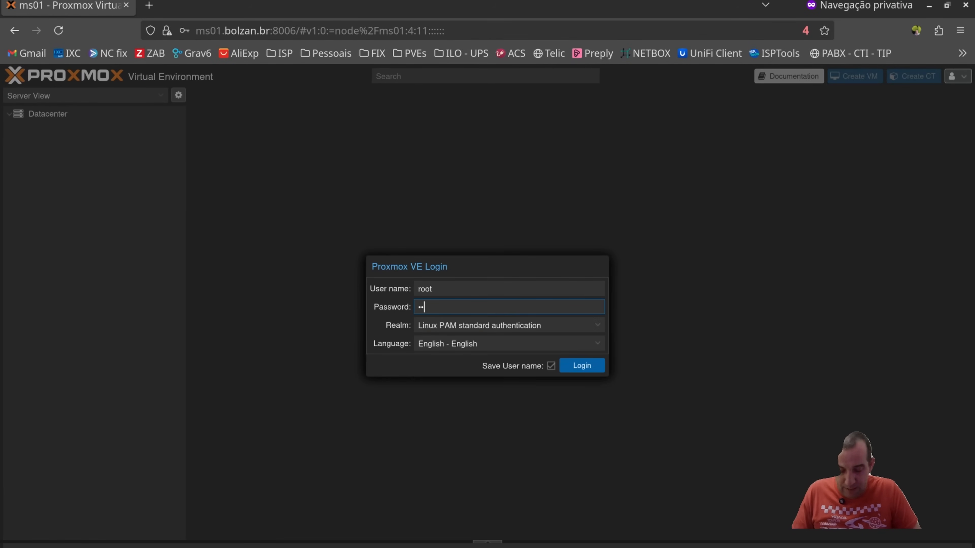
key(Return)
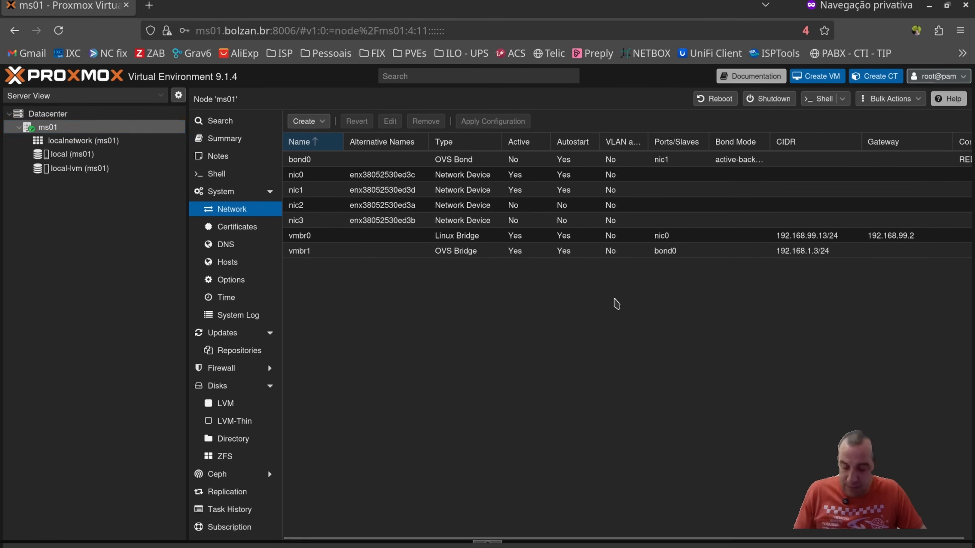
Copy the nano /etc/default/grub command from the Kate notes and run it in the Konsole root session
key(alt+Tab)
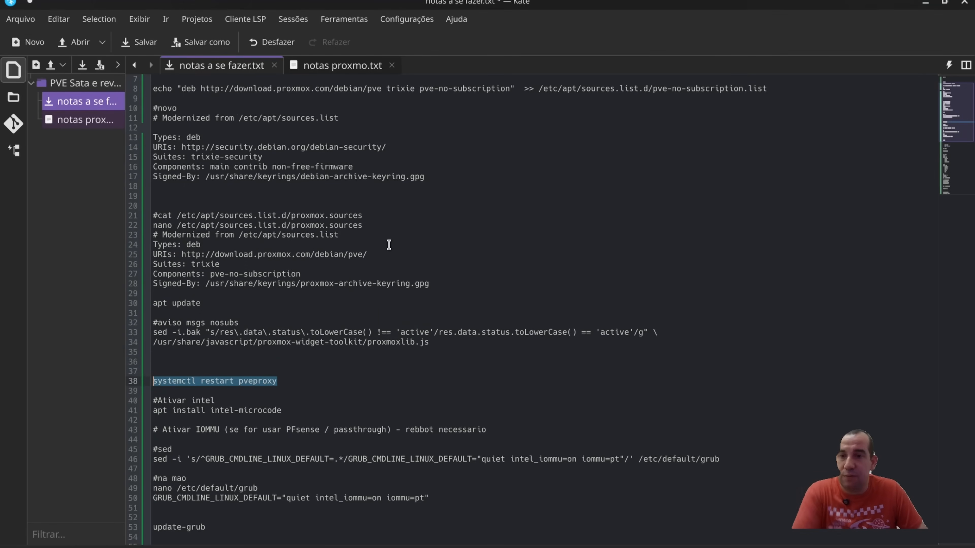
scroll(389, 246, down, 3)
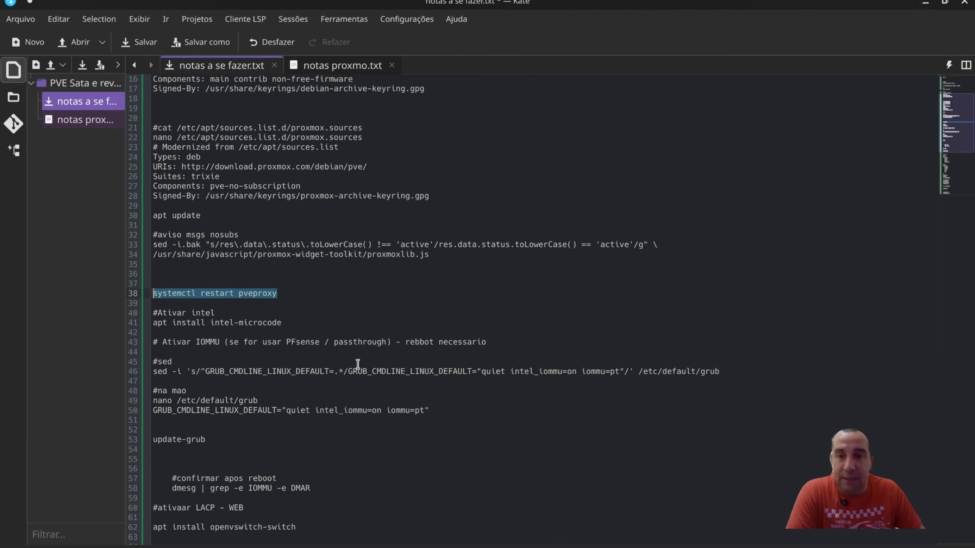
drag(276, 403, 153, 400)
key(ctrl+c)
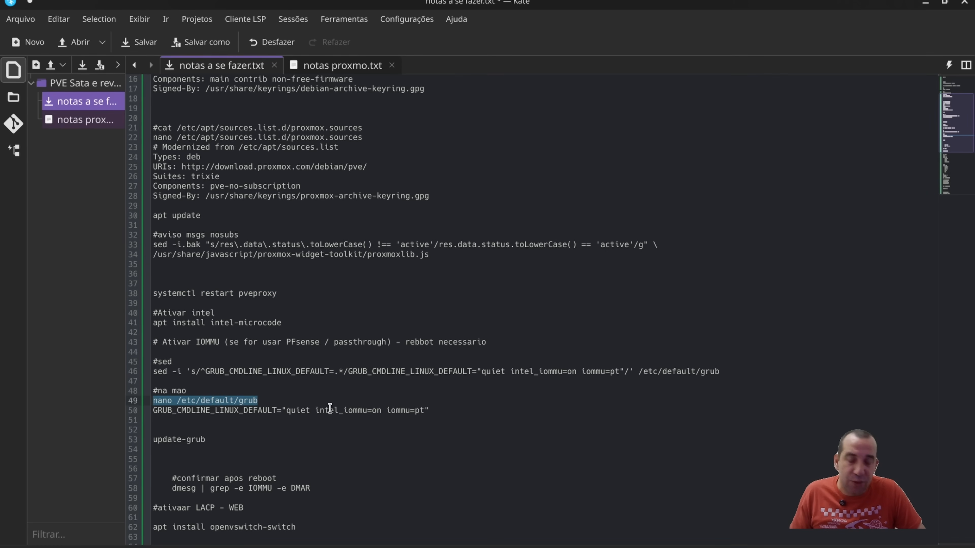
key(alt+Tab)
key(alt+Tab)
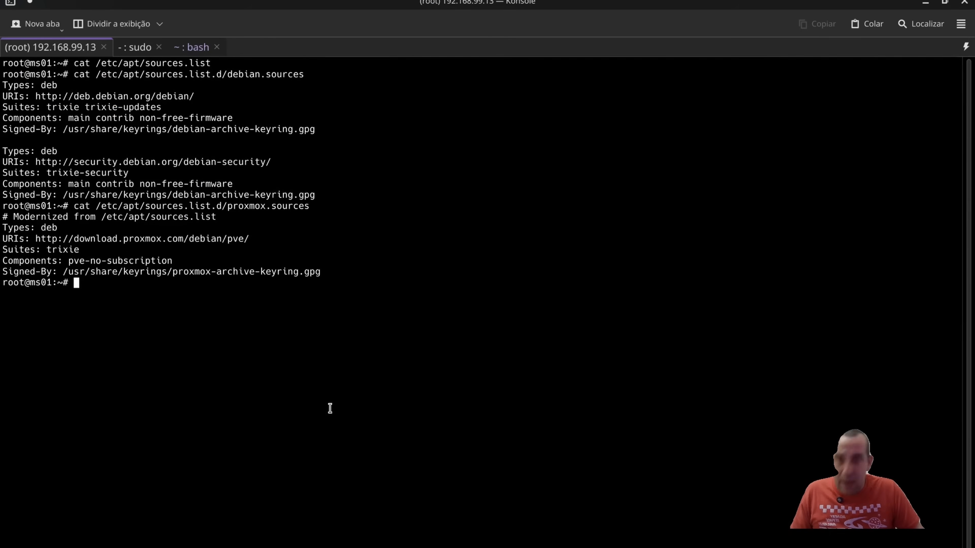
key(ctrl+shift+v)
key(Return)
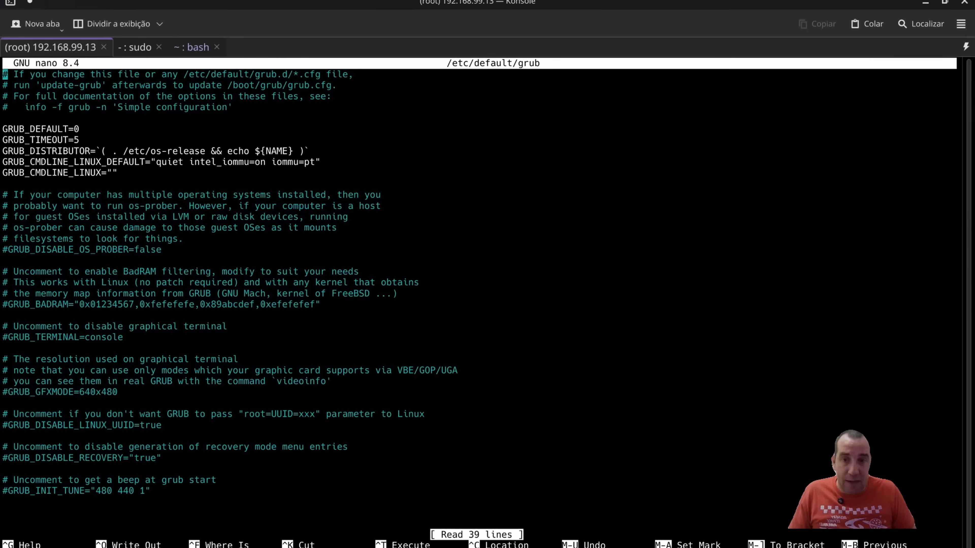
Examine the GRUB_CMDLINE_LINUX_DEFAULT line in /etc/default/grub and exit nano without making changes
key(Down)
key(Down)
key(Down)
key(Down)
key(Down)
key(Down)
key(Down)
key(Down)
key(Down)
key(Down)
key(Down)
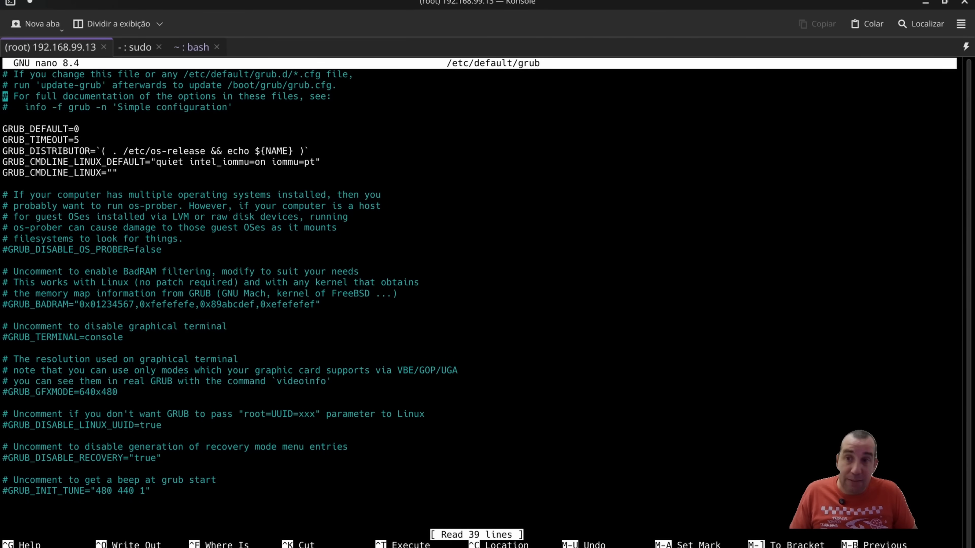
key(Right)
key(Up)
key(Up)
key(Up)
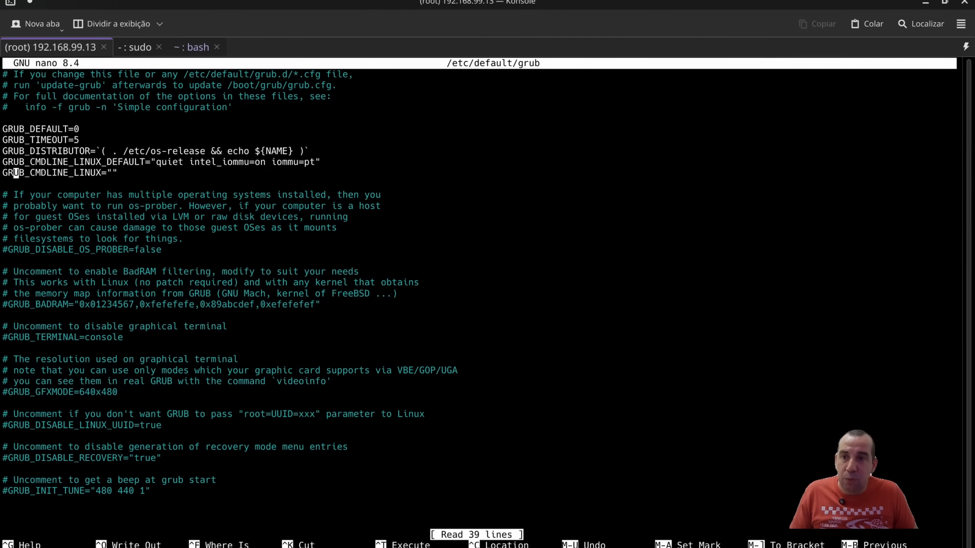
key(Right)
key(Right)
key(Right)
key(Right)
key(Right)
key(ctrl+x)
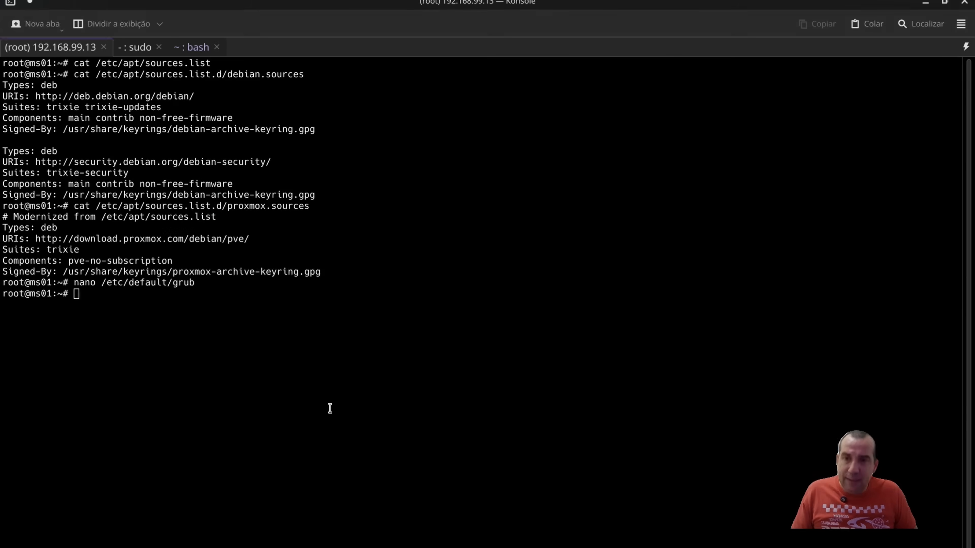
Return to the Kate notes and examine the manual GRUB line and the update-grub command
key(alt+Tab)
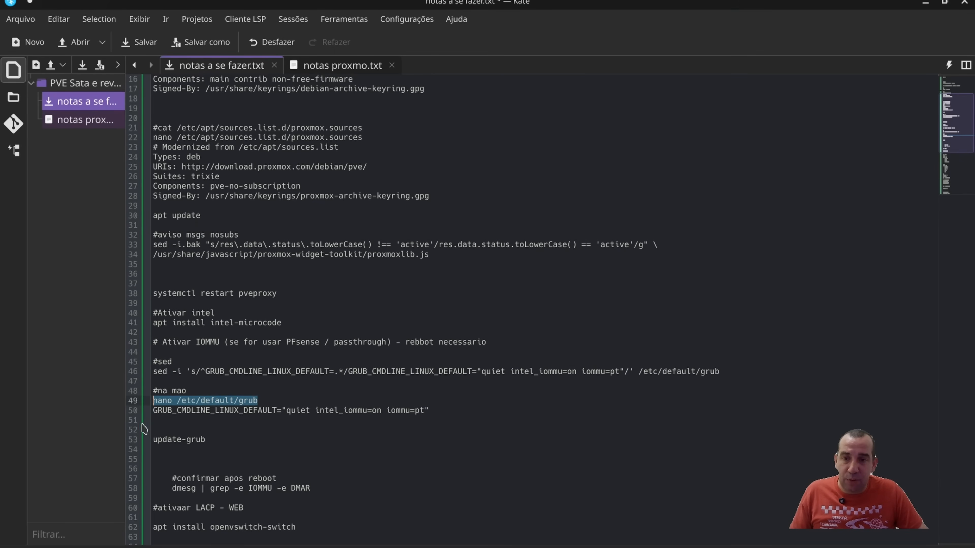
click(468, 413)
drag(240, 441, 143, 439)
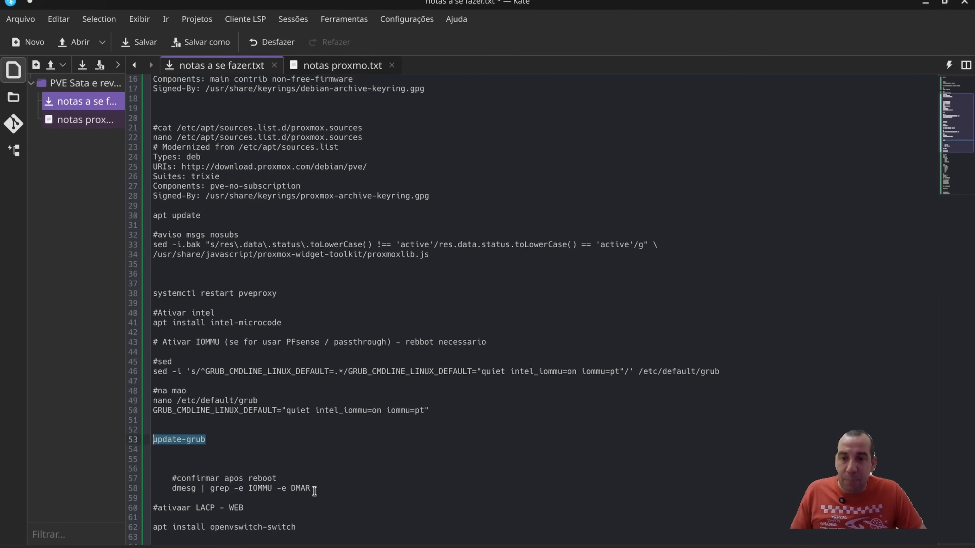
Copy dmesg | grep -e IOMMU -e DMAR from the notes and run it in the Konsole root session
drag(310, 488, 171, 485)
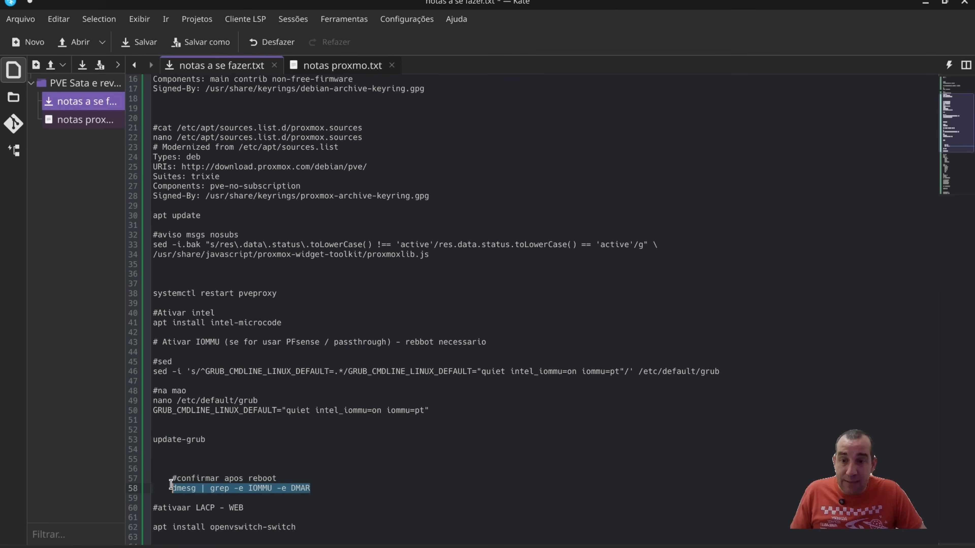
click(291, 475)
key(alt+Tab)
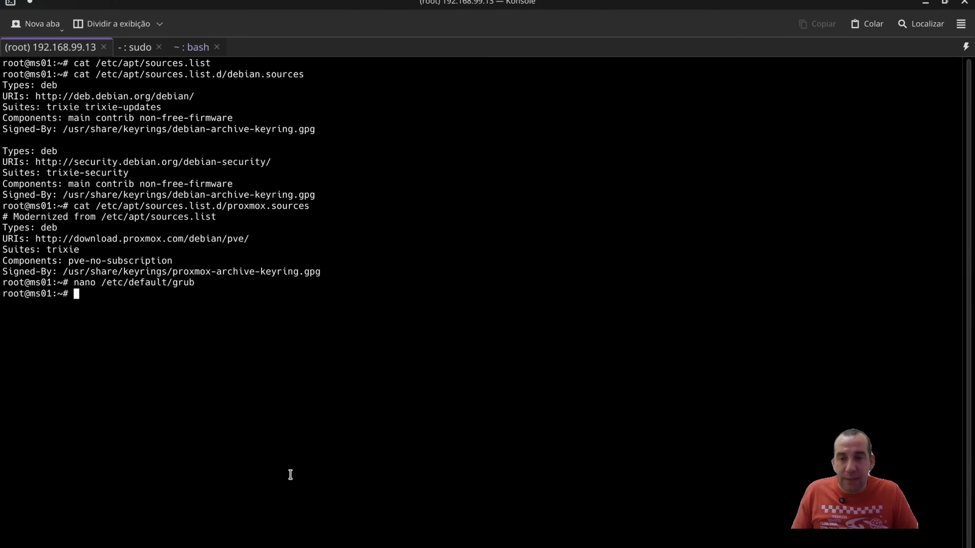
key(ctrl+shift+v)
key(Return)
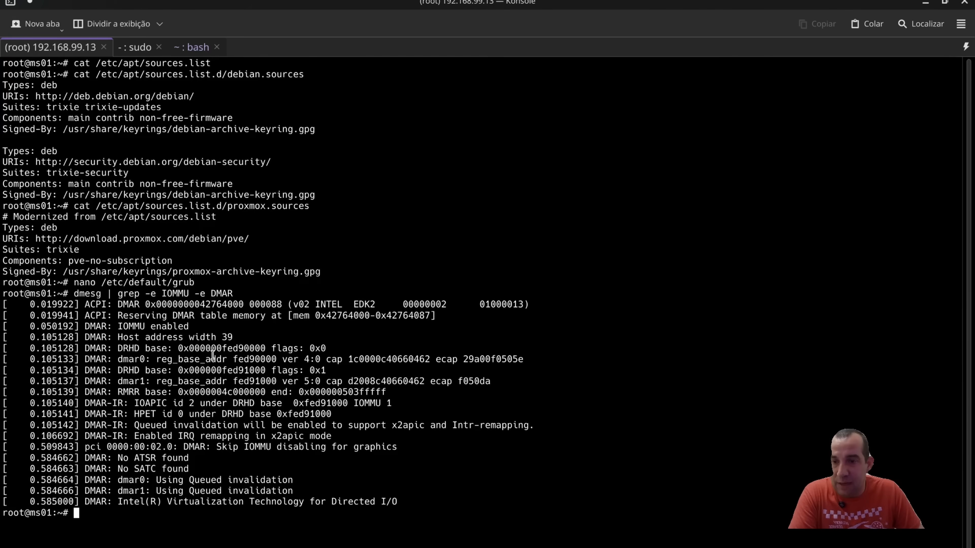
Return to the Kate notes and examine the LACP - WEB section with its apt install openvswitch-switch command
key(alt+Tab)
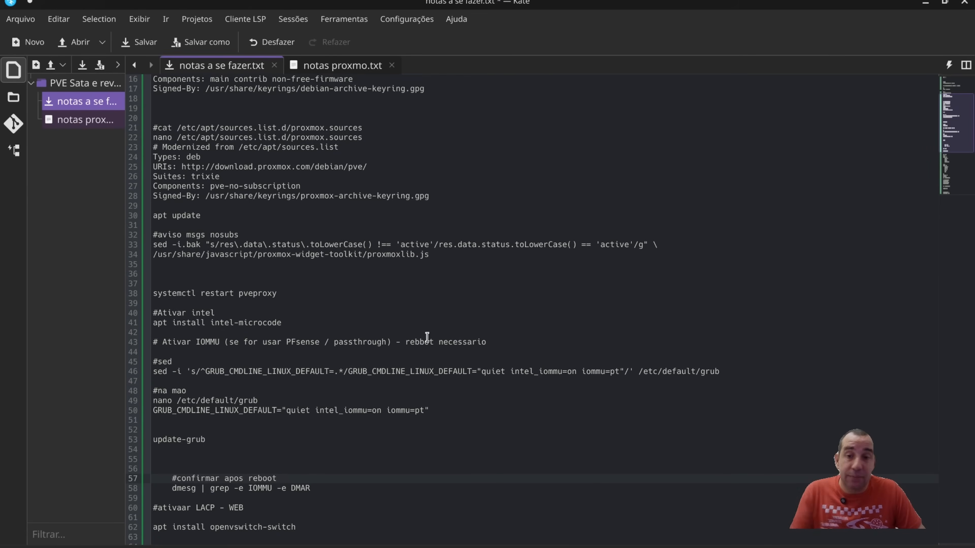
scroll(422, 342, down, 2)
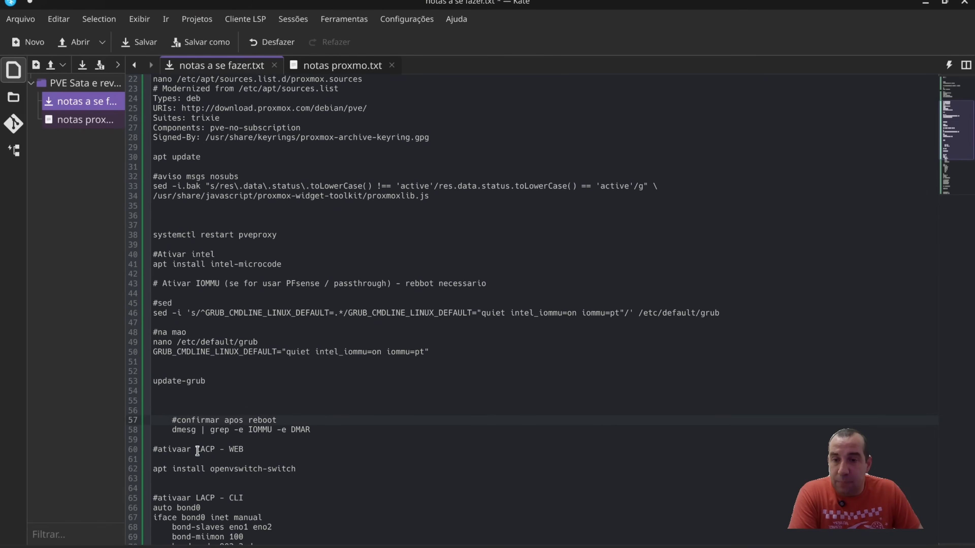
double_click(198, 450)
drag(342, 469, 153, 467)
click(322, 470)
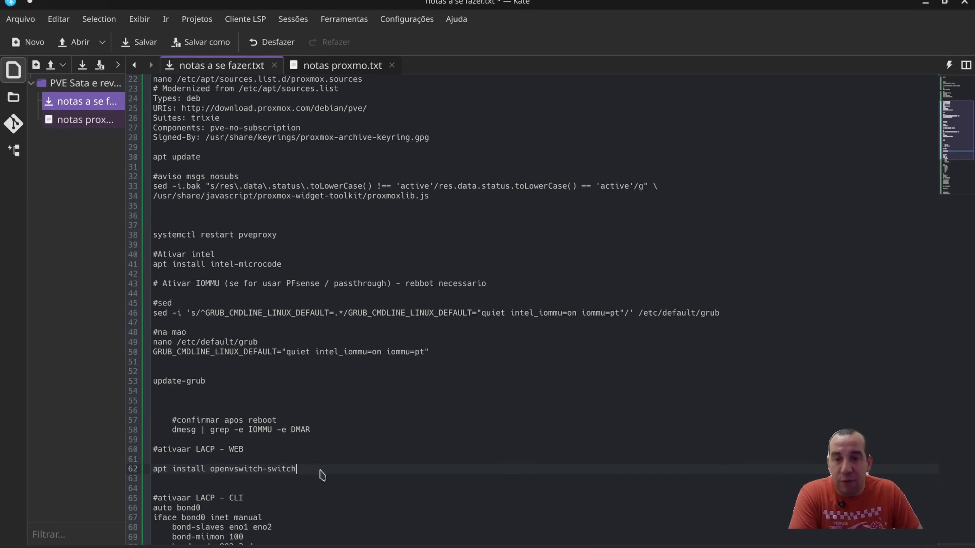
Cut the vmbr0 bridge block, from auto vmbr0 to bridge-fd 0, out from below the bond0 block
scroll(319, 471, down, 1)
scroll(296, 441, down, 3)
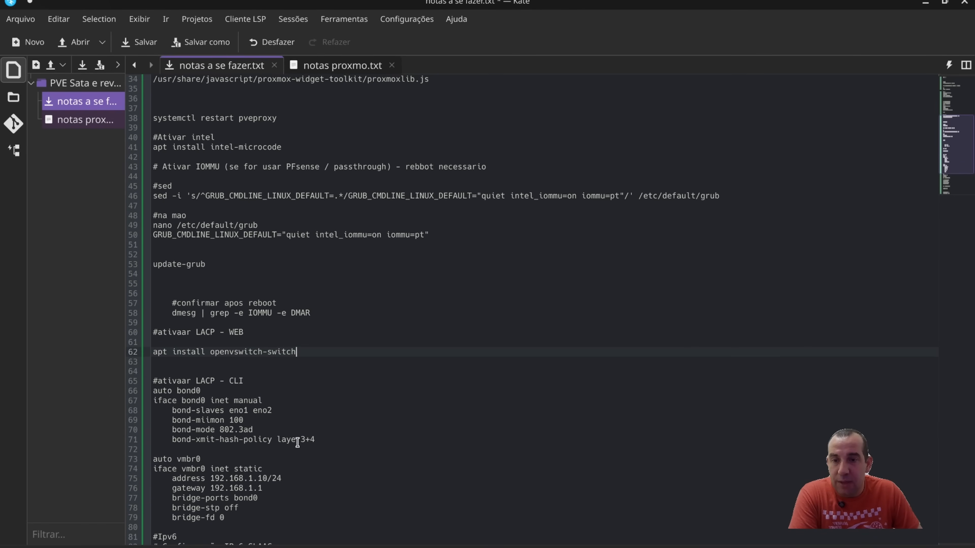
drag(247, 521, 122, 457)
key(Delete)
key(BackSpace)
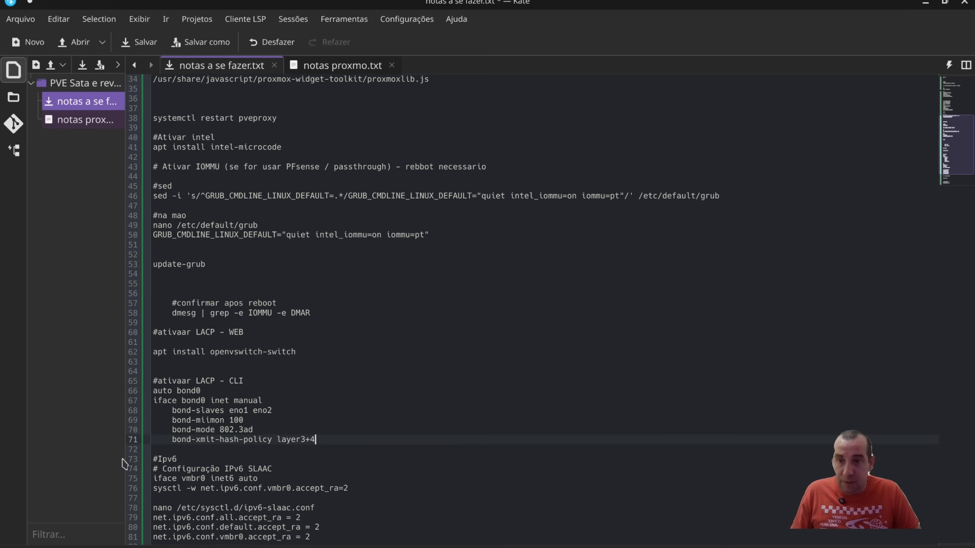
Paste the vmbr0 block under #ativaar LACP - CLI, above the bond0 block, and save the notes
key(Up)
key(Up)
key(Up)
key(Up)
key(Return)
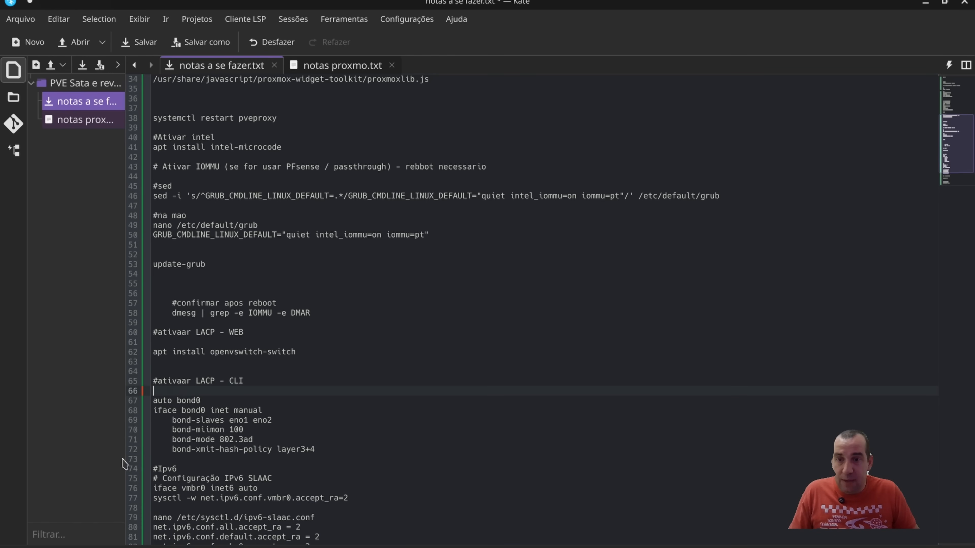
key(ctrl+v)
key(Return)
key(Return)
key(ctrl+s)
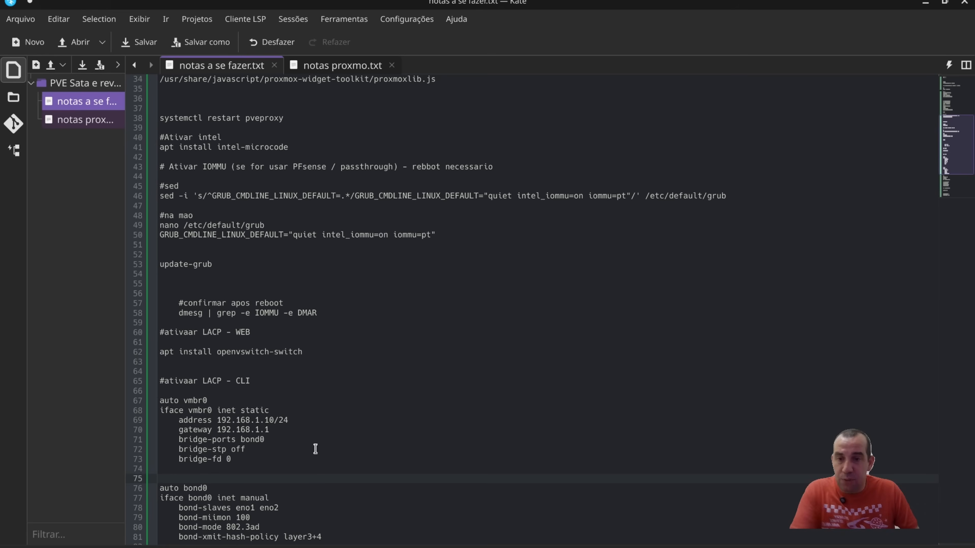
Examine the vmbr0 address and bridge-ports lines and the bond0 block's manual mode and bond-slaves entries
click(307, 421)
click(282, 441)
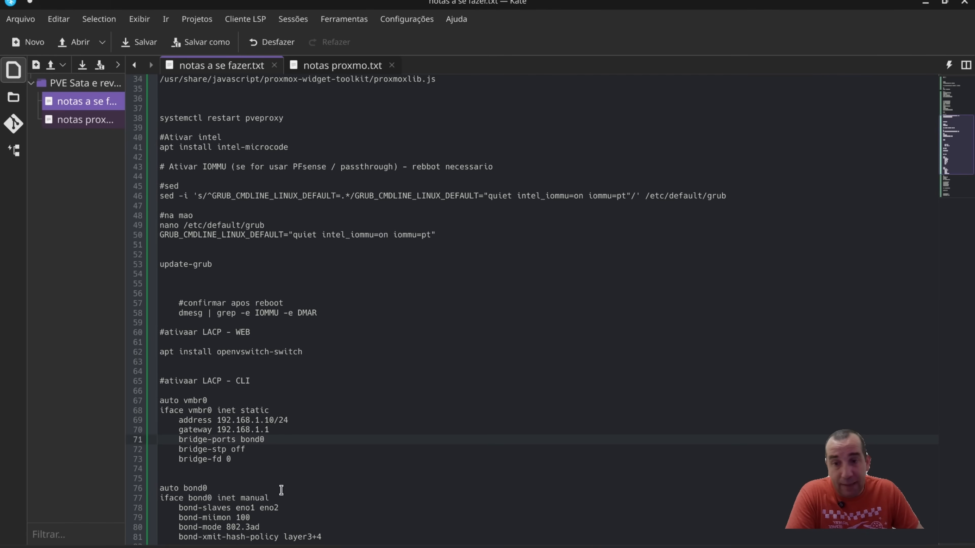
double_click(207, 498)
scroll(310, 536, down, 1)
scroll(310, 536, down, 1)
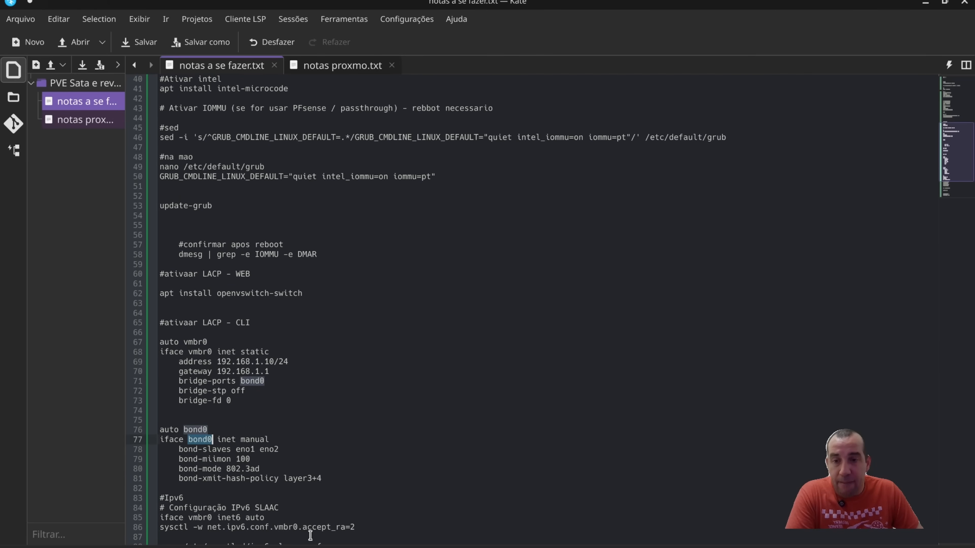
double_click(257, 439)
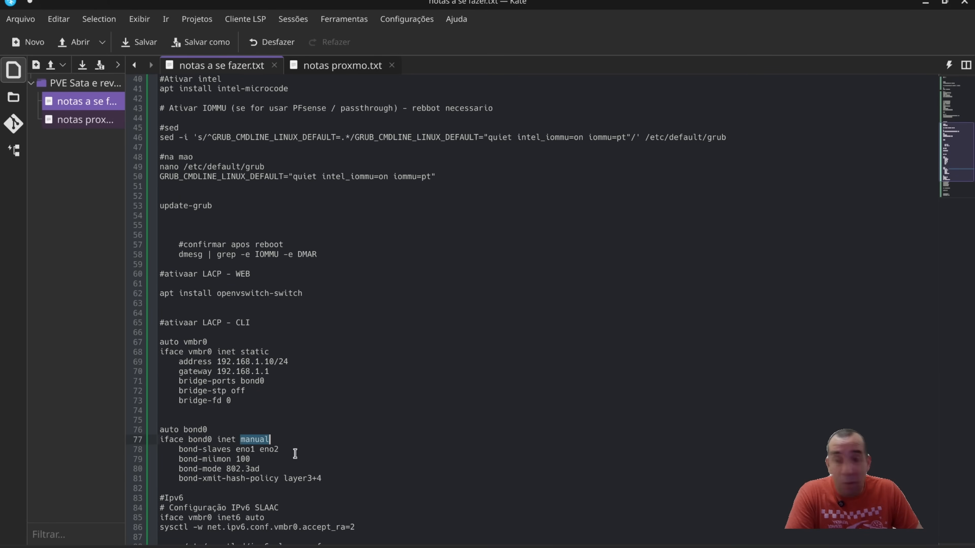
click(279, 449)
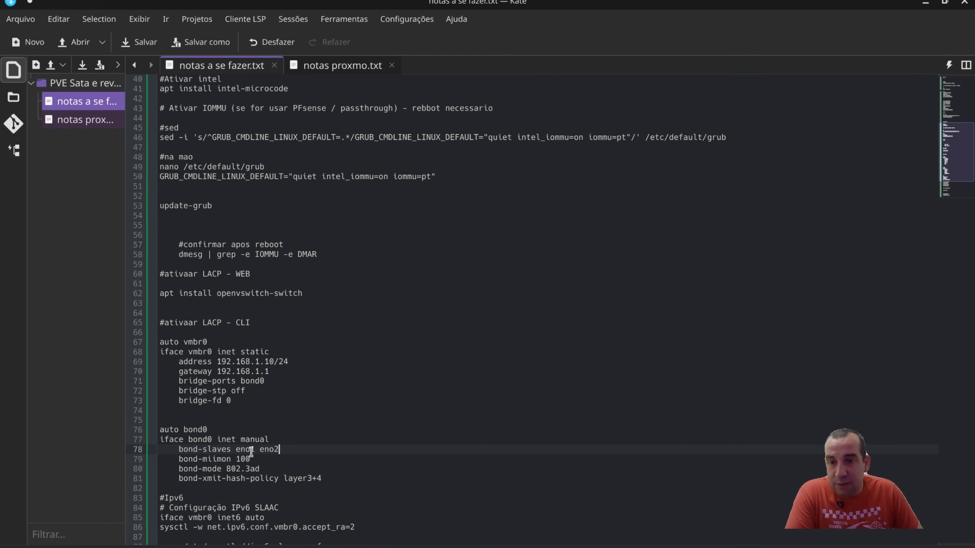
Switch to the Konsole root session and list the network interfaces with ip a
key(alt+Tab)
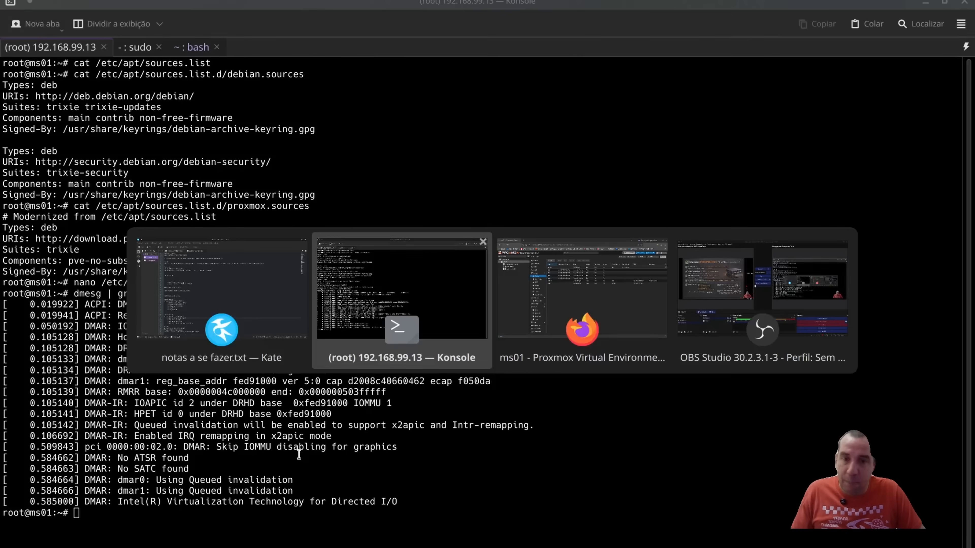
text(ip a)
key(Return)
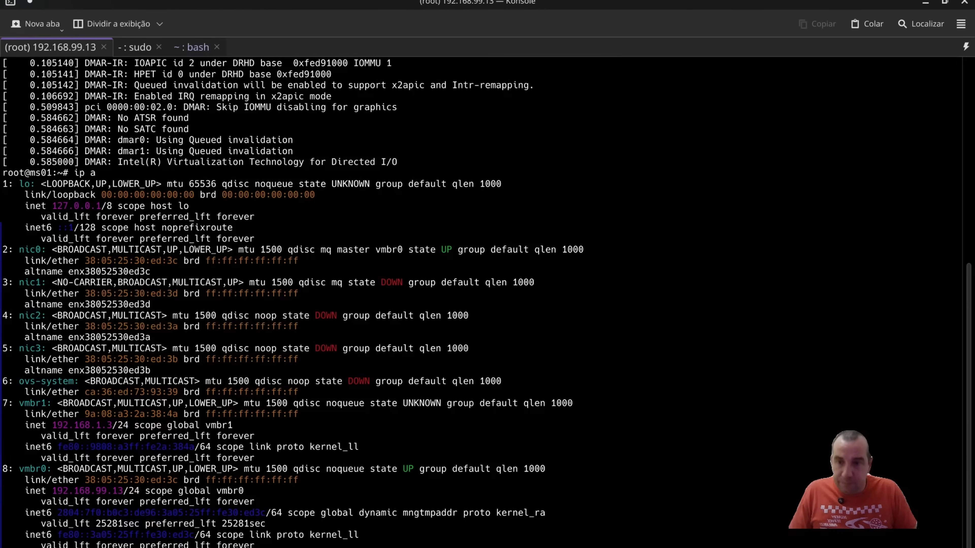
Check the nic0 and nic2 interface names in the ip a output
double_click(25, 250)
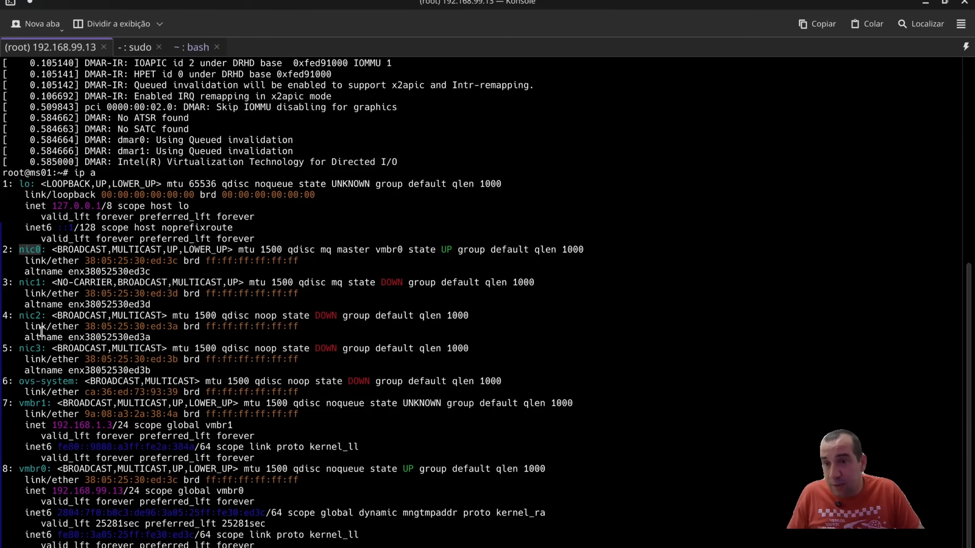
double_click(34, 318)
right_click(37, 322)
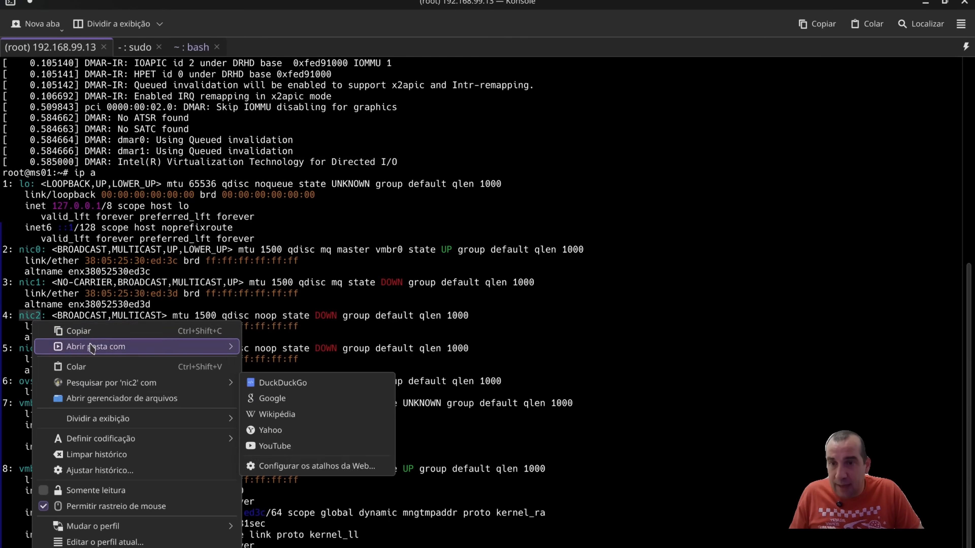
key(Escape)
Switch to the notes in Kate, set the bond0 block's bond-slaves to nic2 nic3, and save the file
key(alt+Tab)
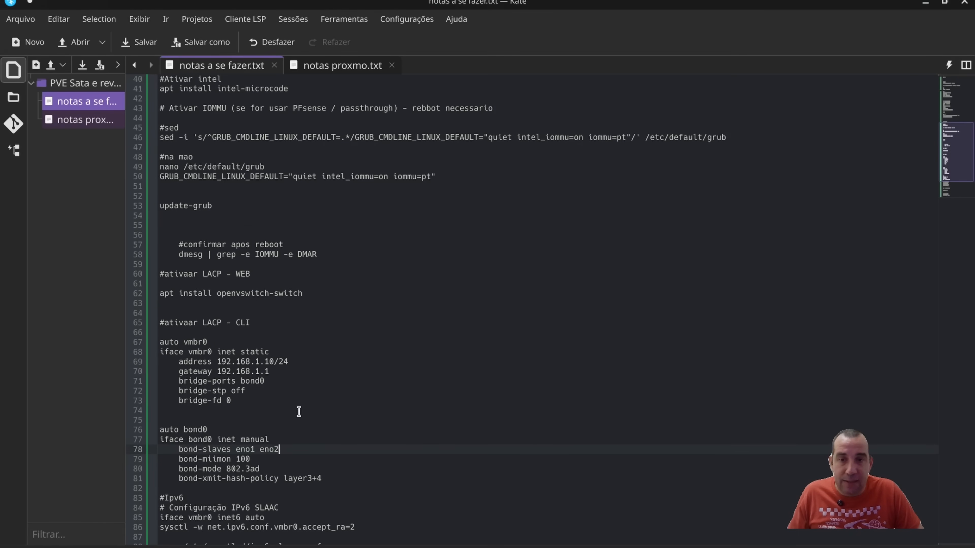
scroll(319, 511, down, 1)
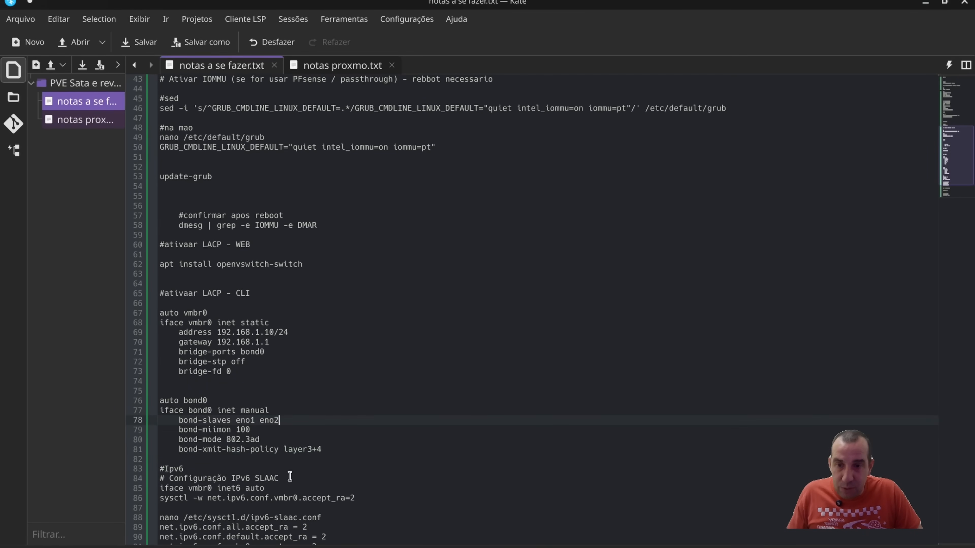
drag(279, 420, 239, 419)
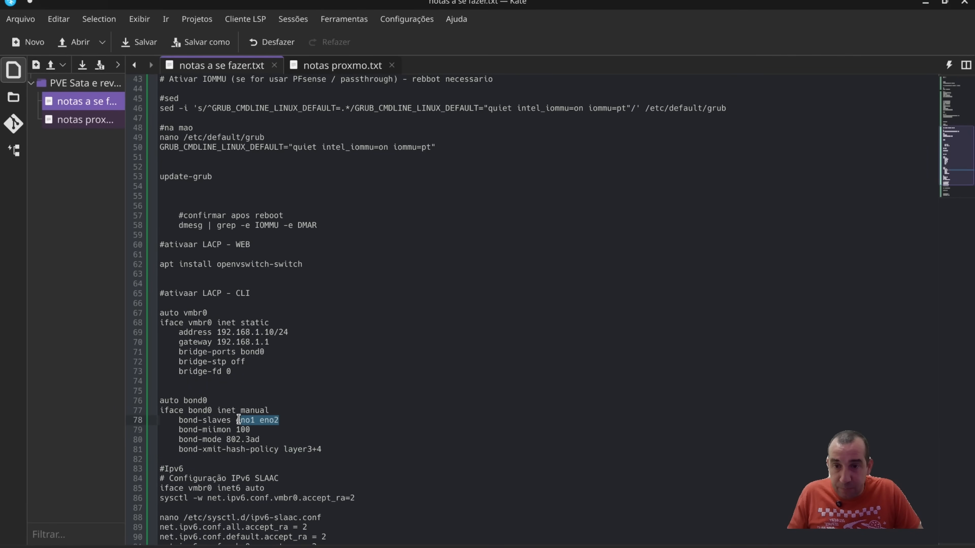
key(BackSpace)
text(nic2)
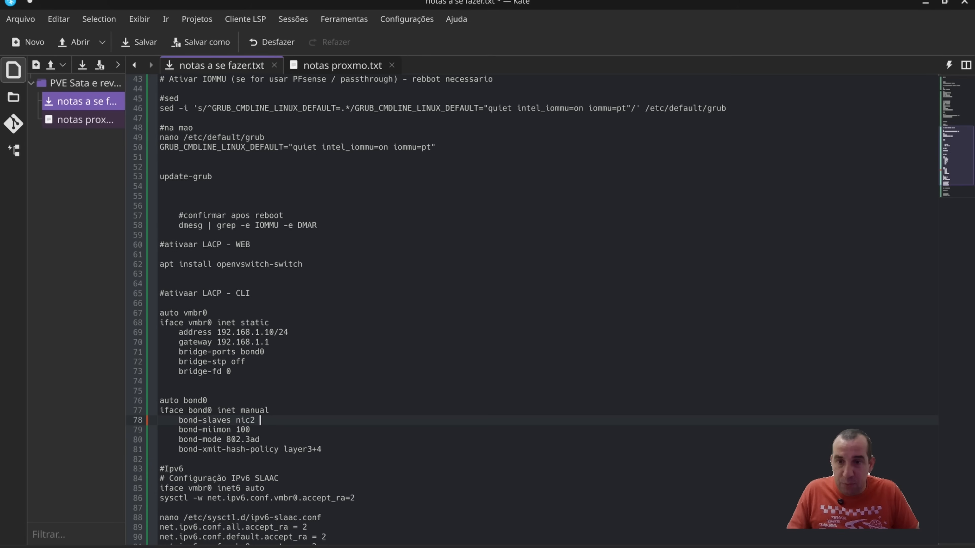
text( nic2)
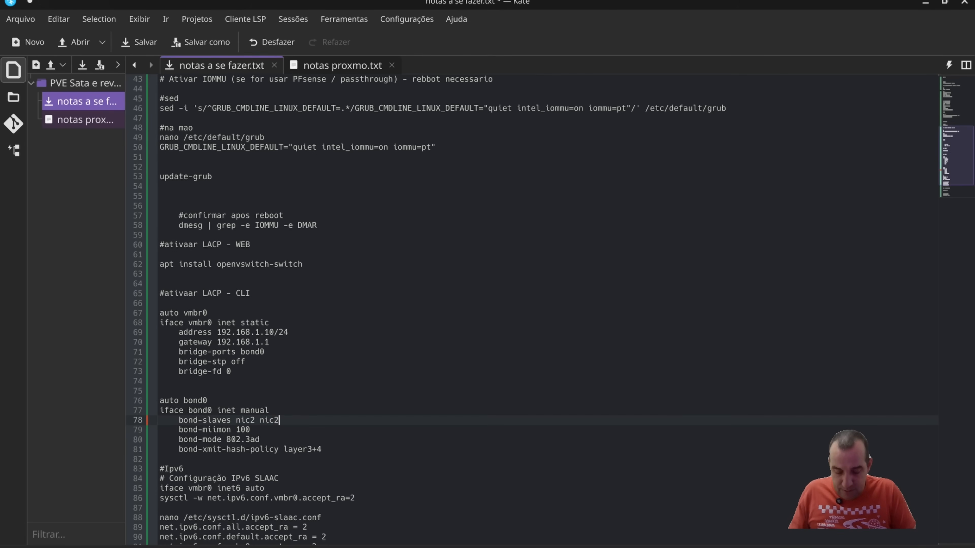
key(ctrl+s)
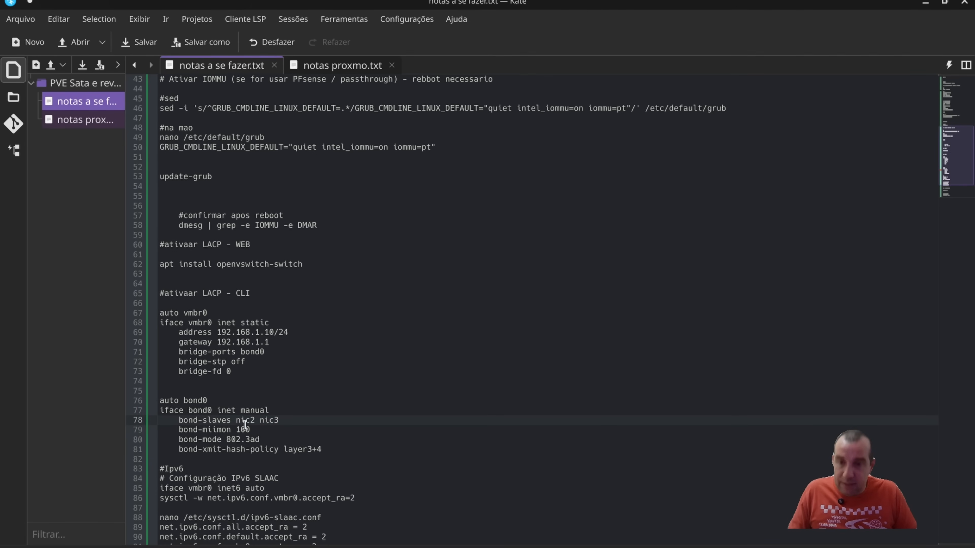
Switch to the Proxmox web interface in Firefox and remove the vmbr1 OVS bridge from node ms01's network
key(alt+Tab)
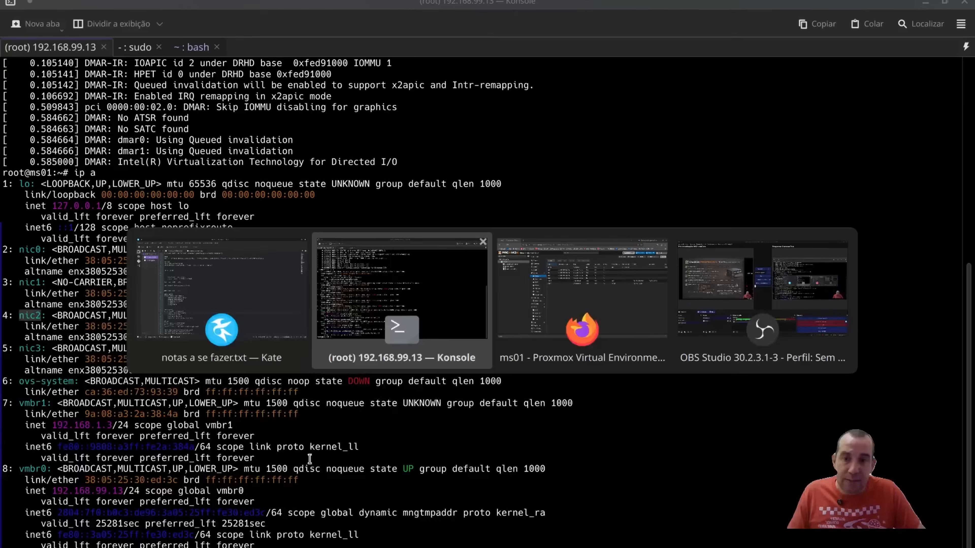
key(alt+Tab)
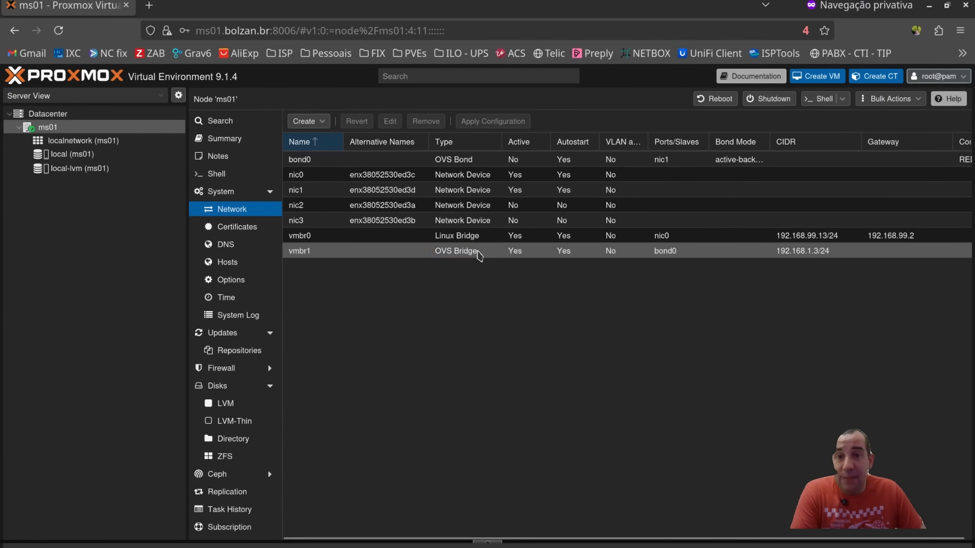
click(476, 254)
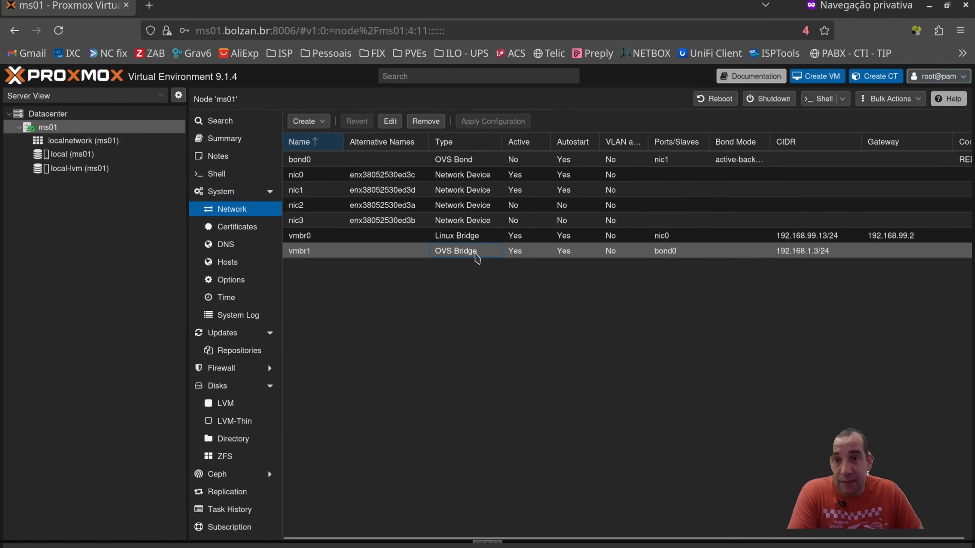
click(426, 121)
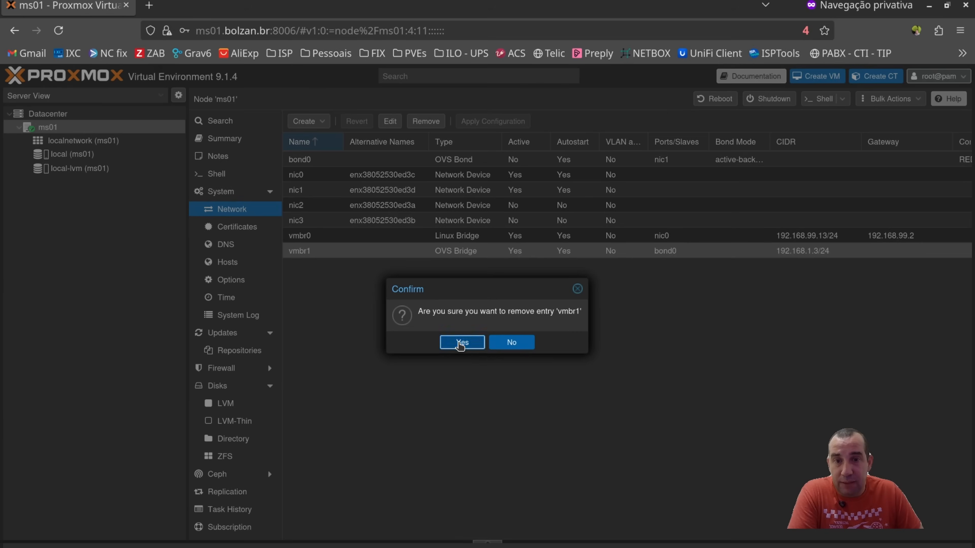
click(462, 342)
Try to create an OVS bridge named vmbr1 with IPv4/CIDR 192.168.1.3/24 and bond0 as its bridge port
click(320, 121)
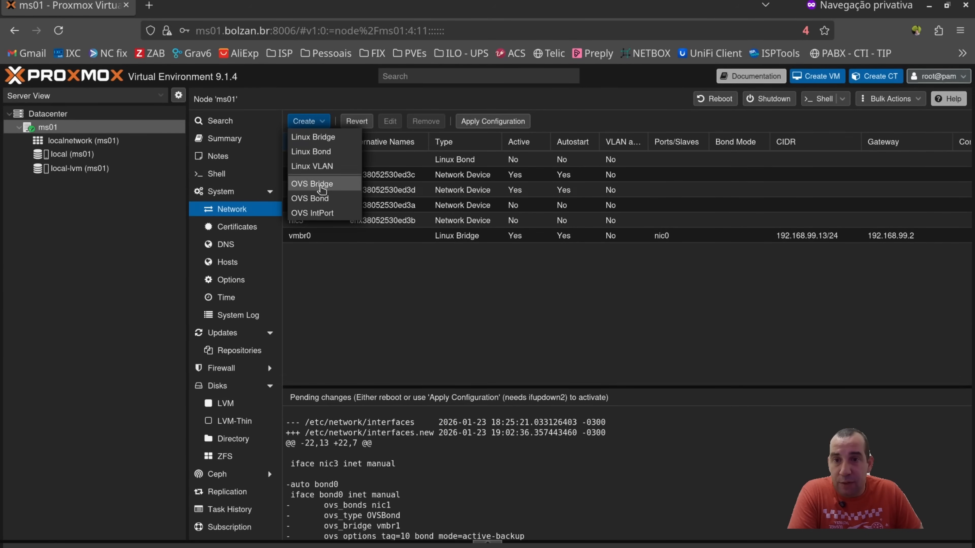
click(321, 184)
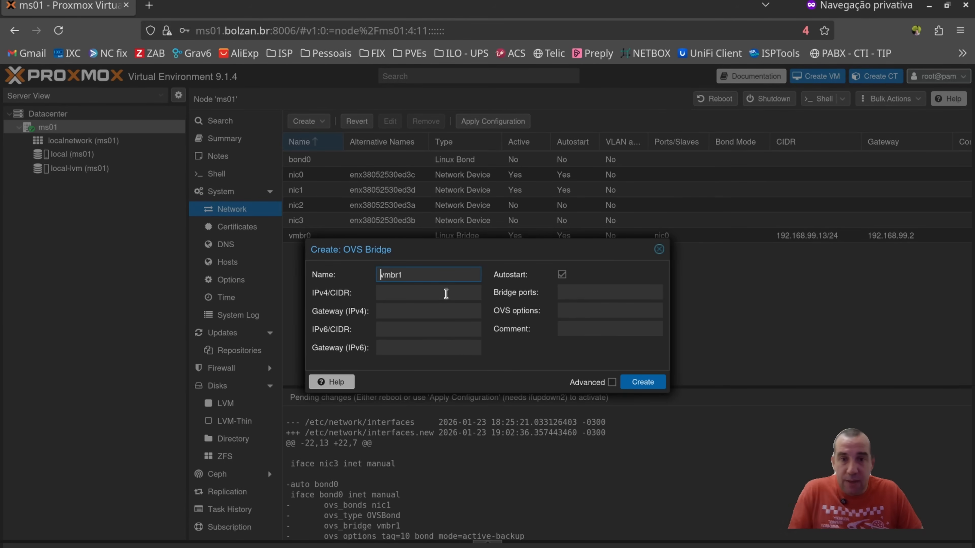
click(393, 297)
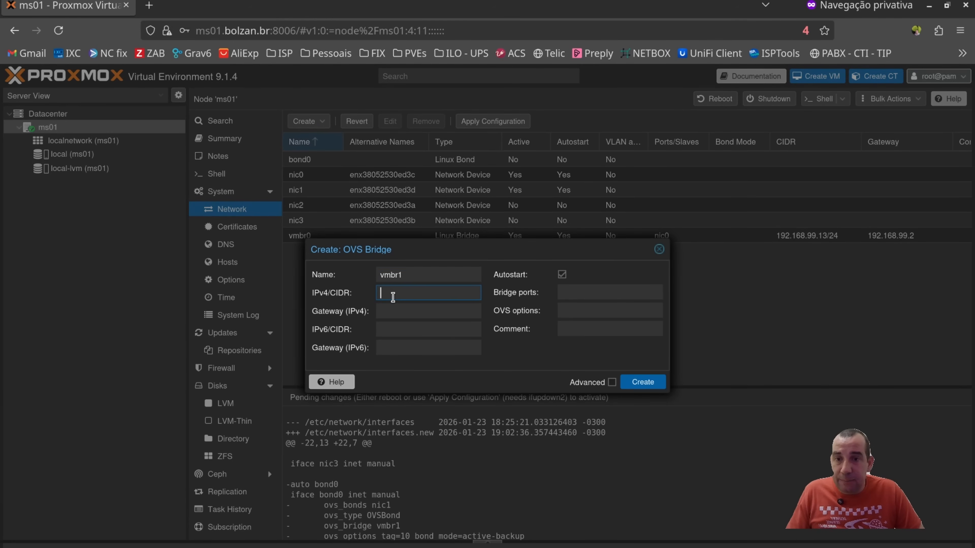
text(1)
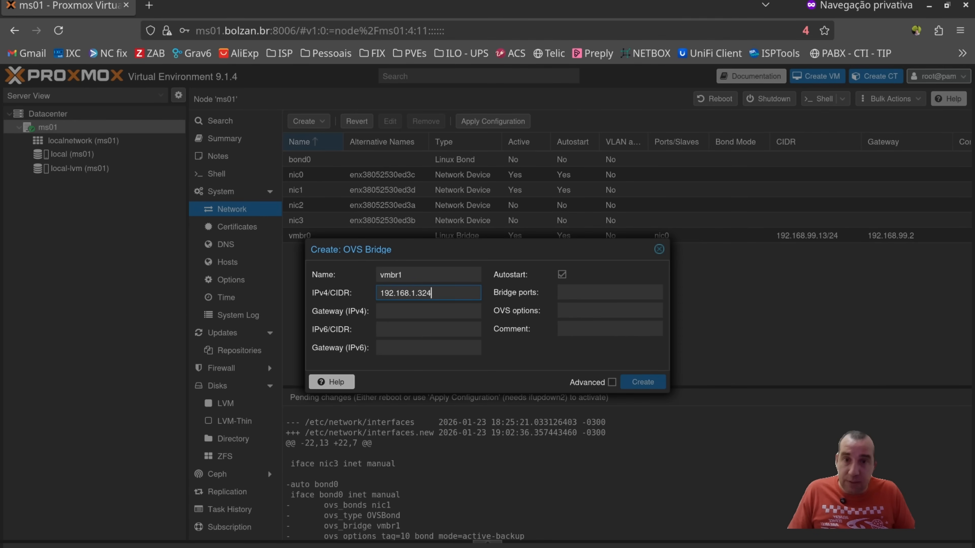
text(92.168.1.3/2)
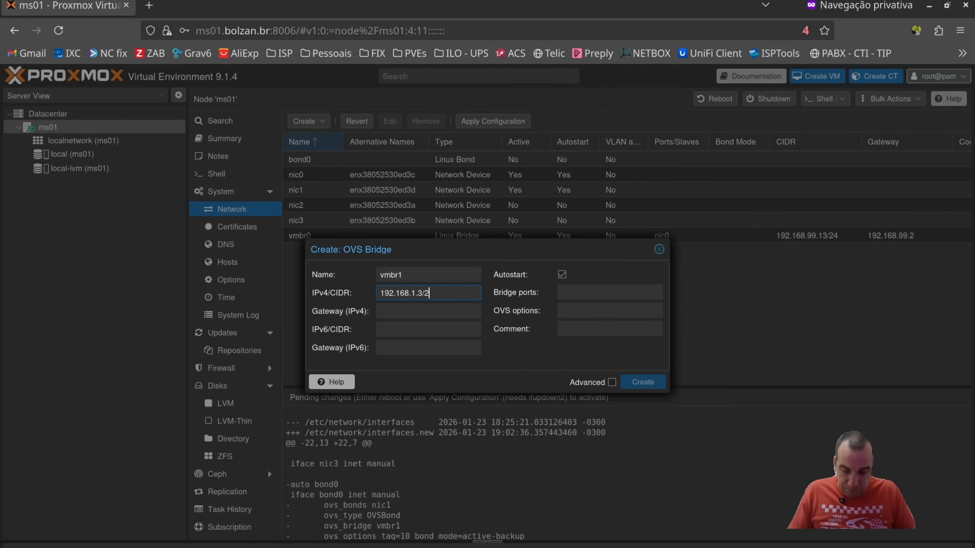
text(4)
click(576, 287)
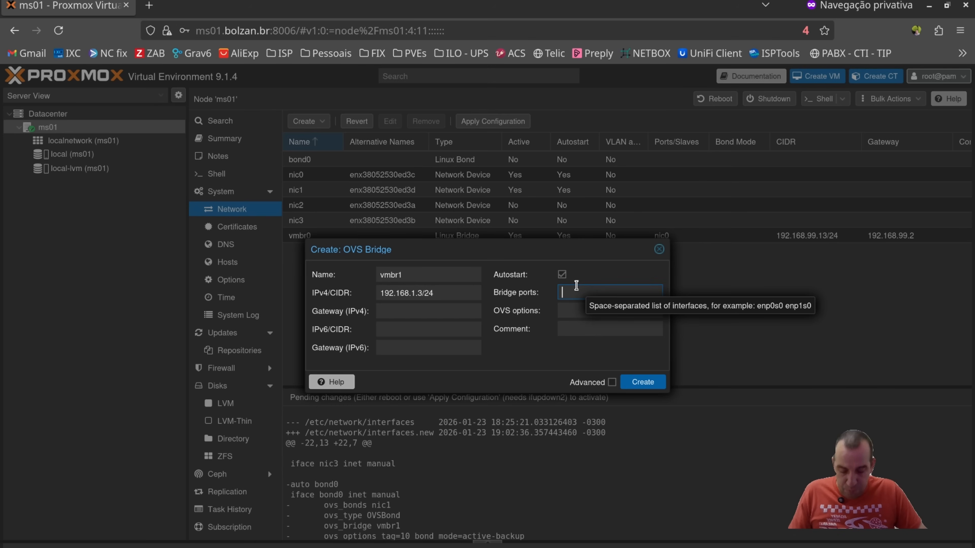
text(bond0)
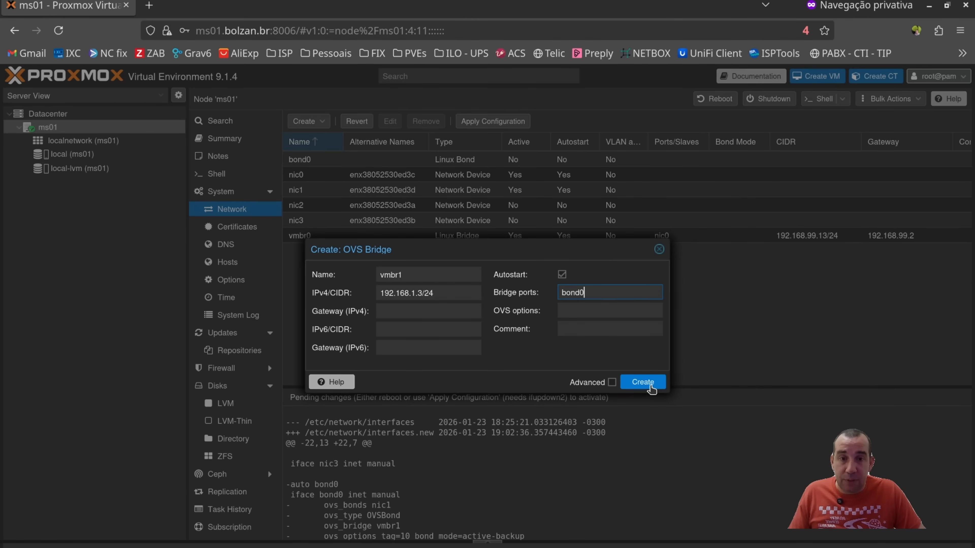
click(652, 387)
click(499, 344)
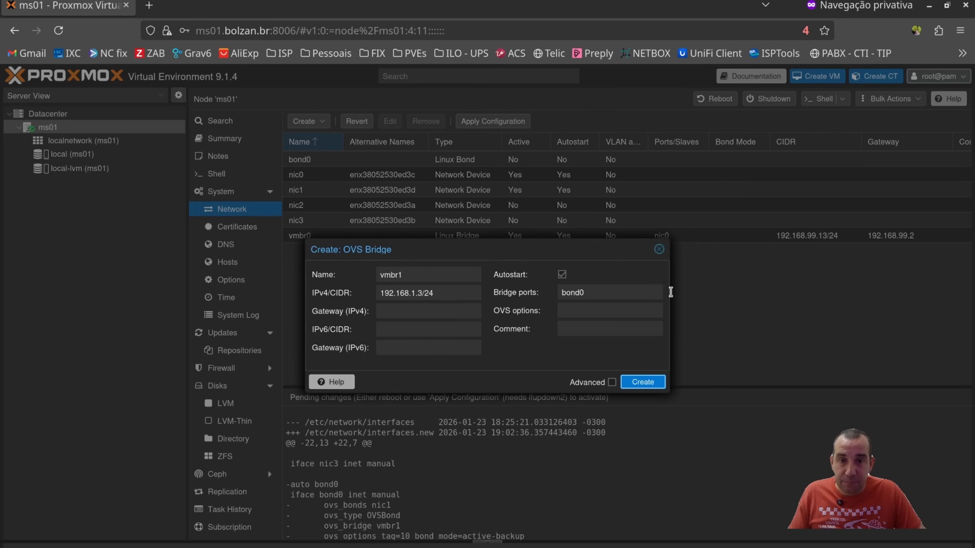
click(661, 250)
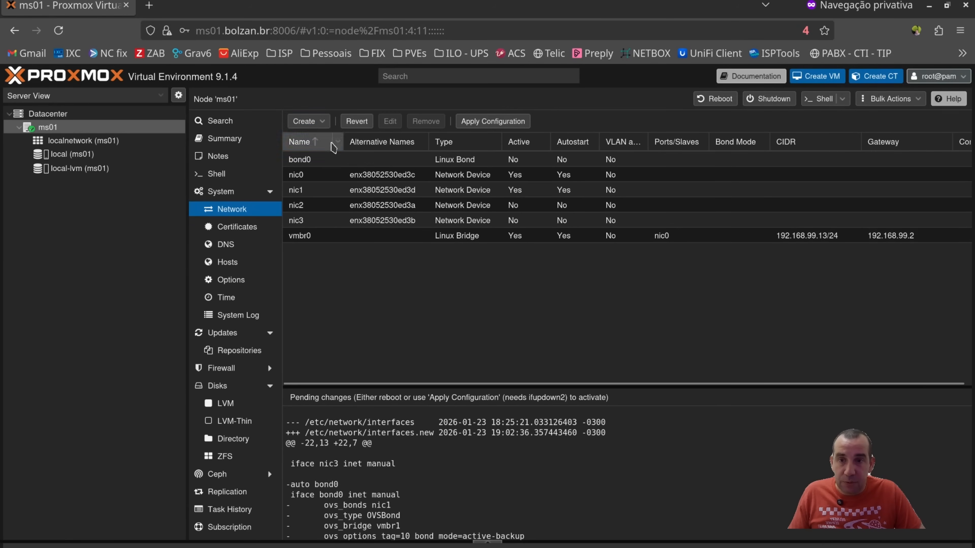
Create an OVS bridge named vmbr1 with IPv4/CIDR 192.168.1.3/24 and no bridge ports
click(323, 130)
click(327, 187)
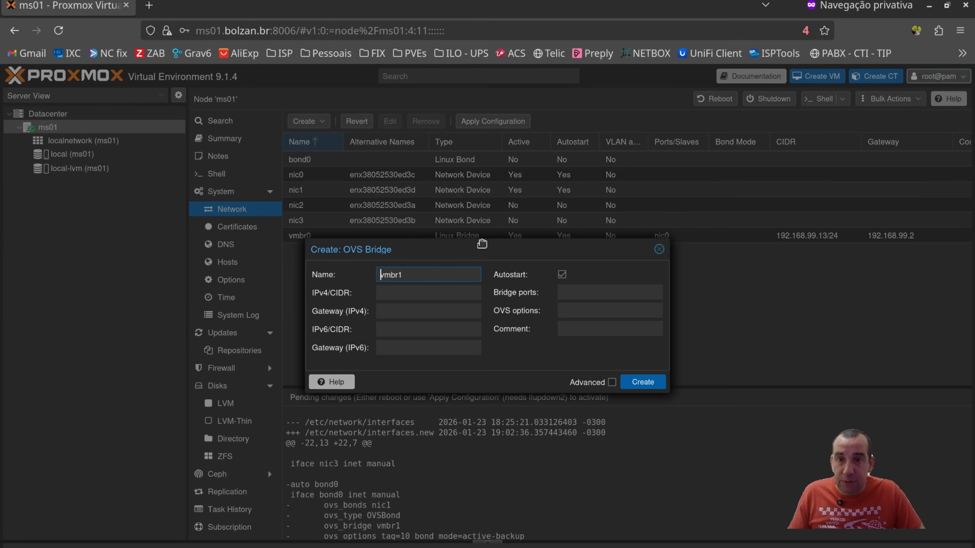
click(410, 299)
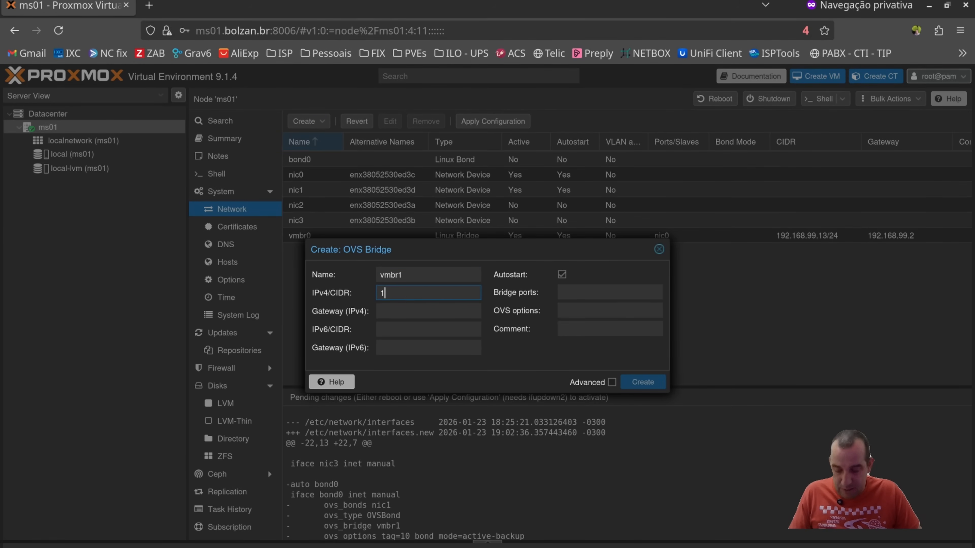
text(192.168.)
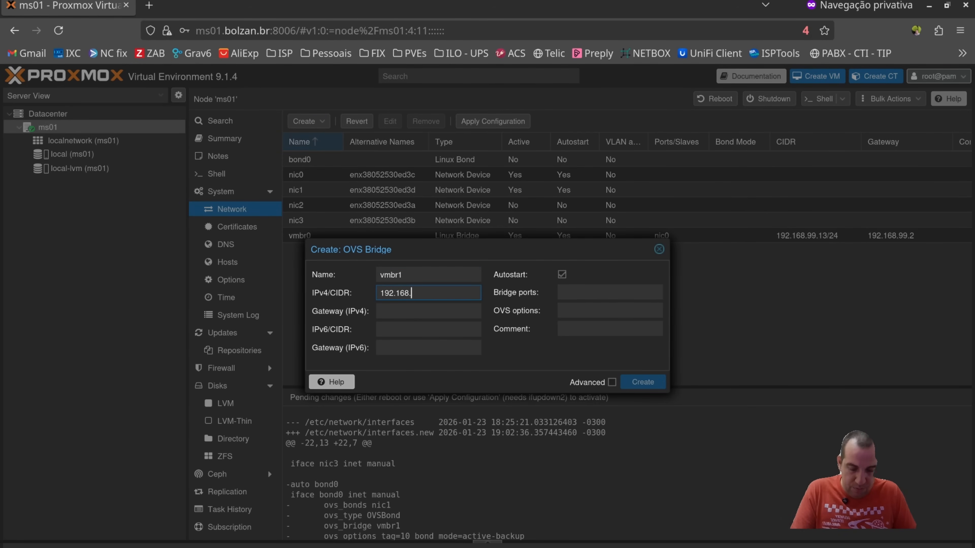
text(1.3/2)
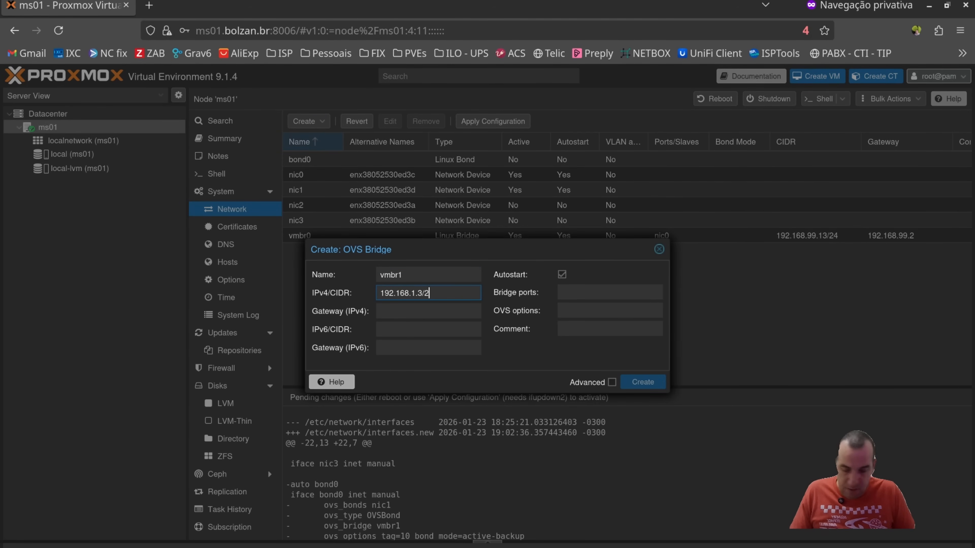
text(4)
click(658, 382)
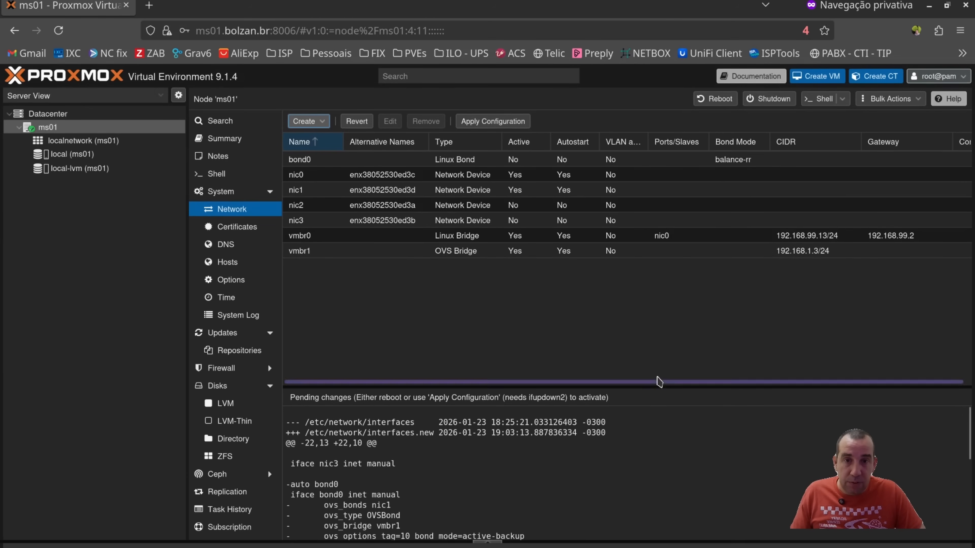
Create active-backup OVS bond bond1 on bridge vmbr1 with slave nic2 and comment REDE WAN, and apply the pending network changes
click(654, 251)
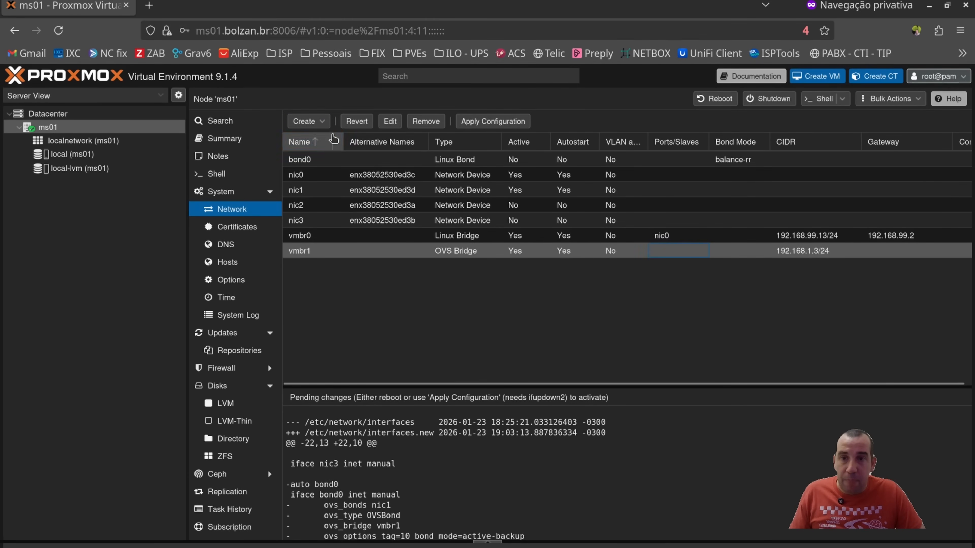
click(307, 121)
click(338, 199)
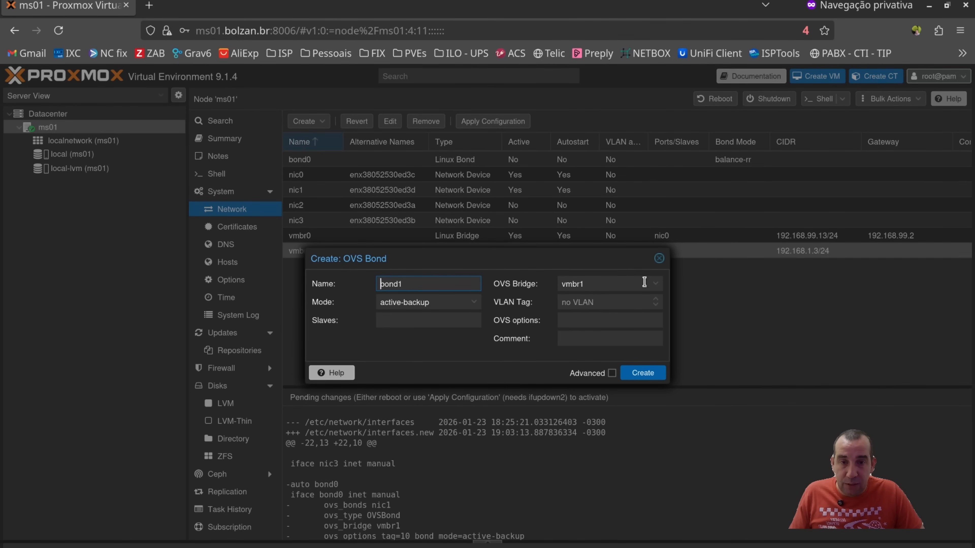
click(425, 319)
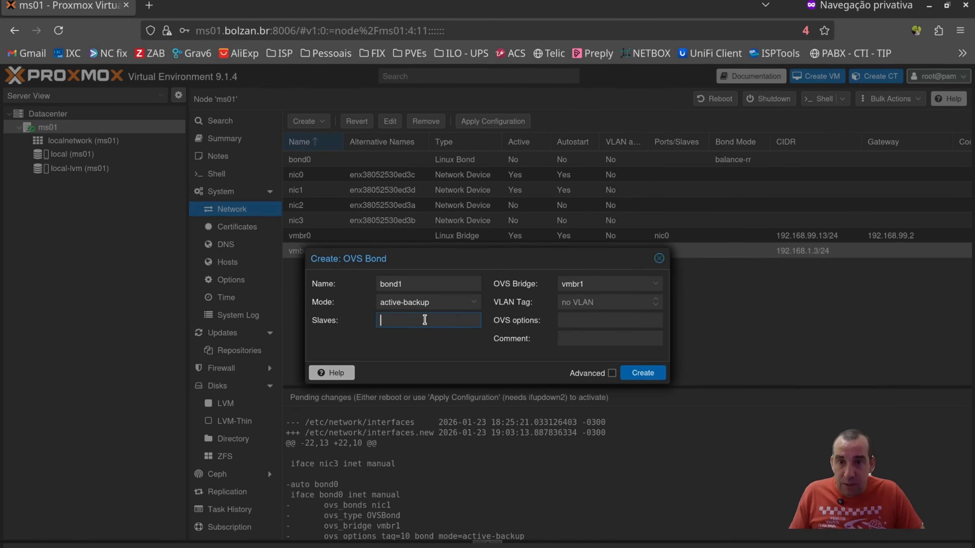
text(nic2)
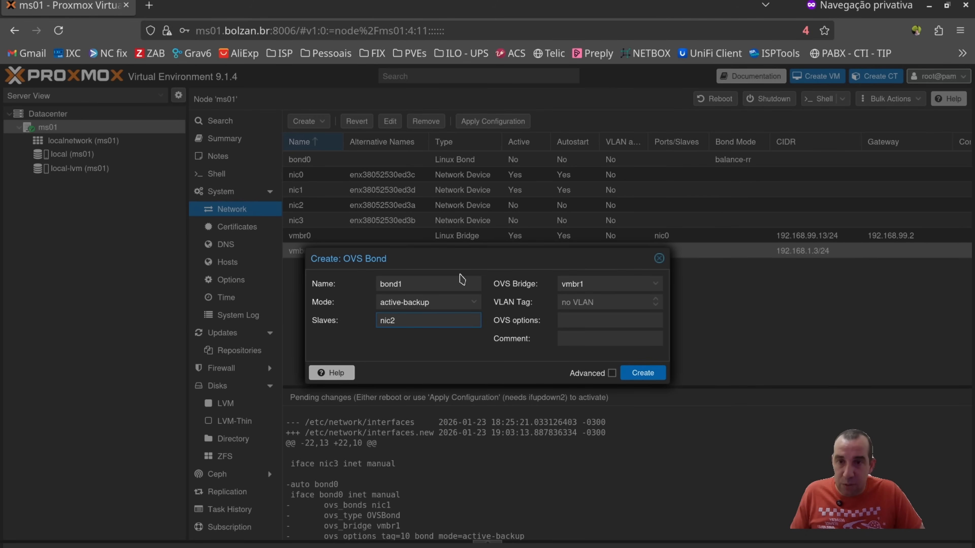
click(591, 333)
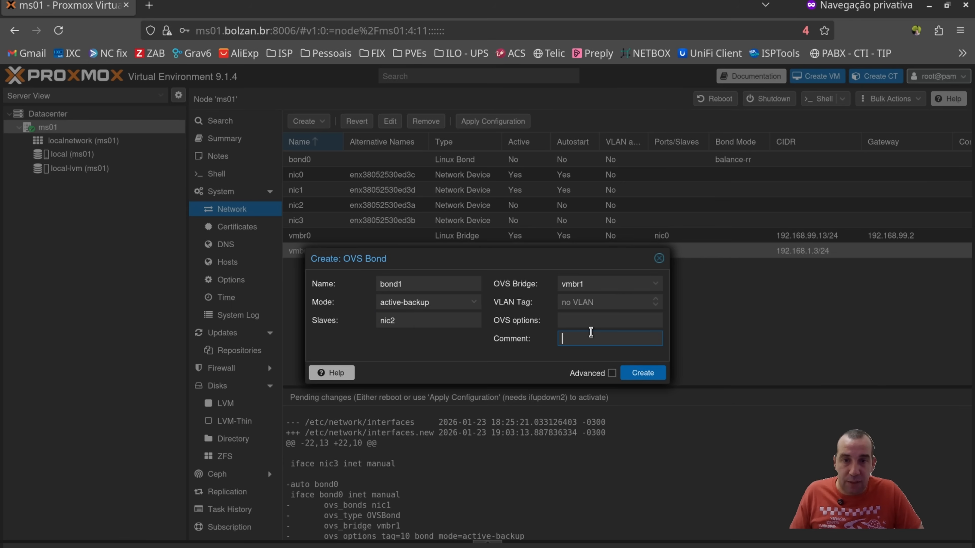
text(REDE)
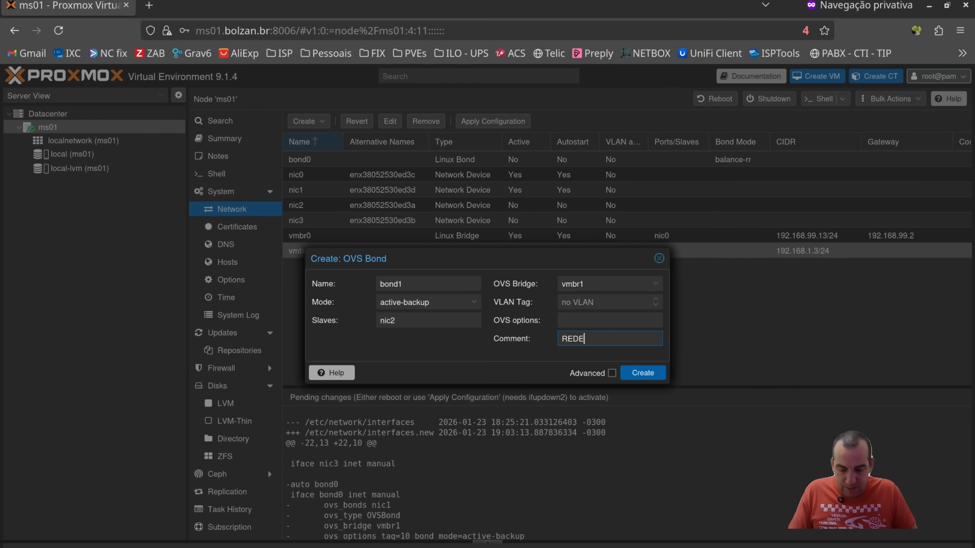
text( WAN)
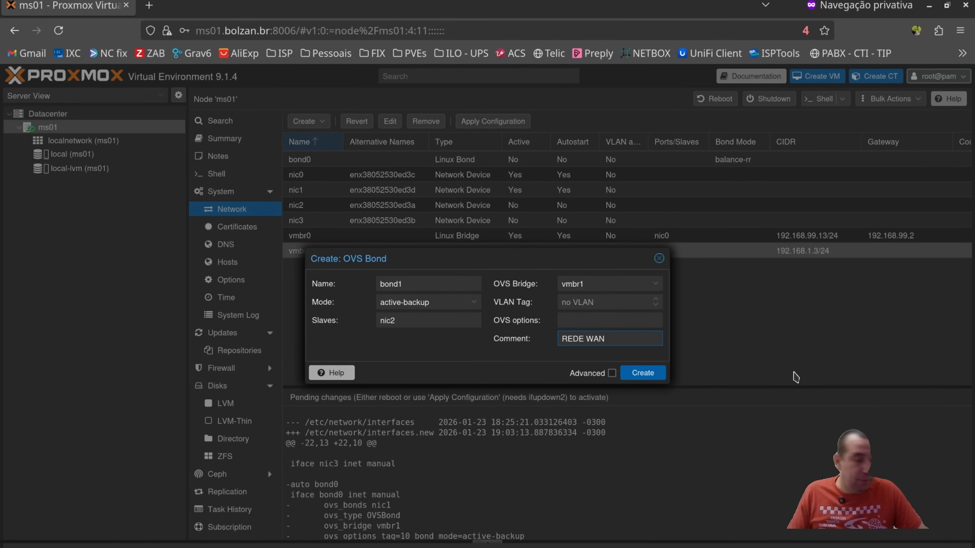
click(630, 370)
click(488, 122)
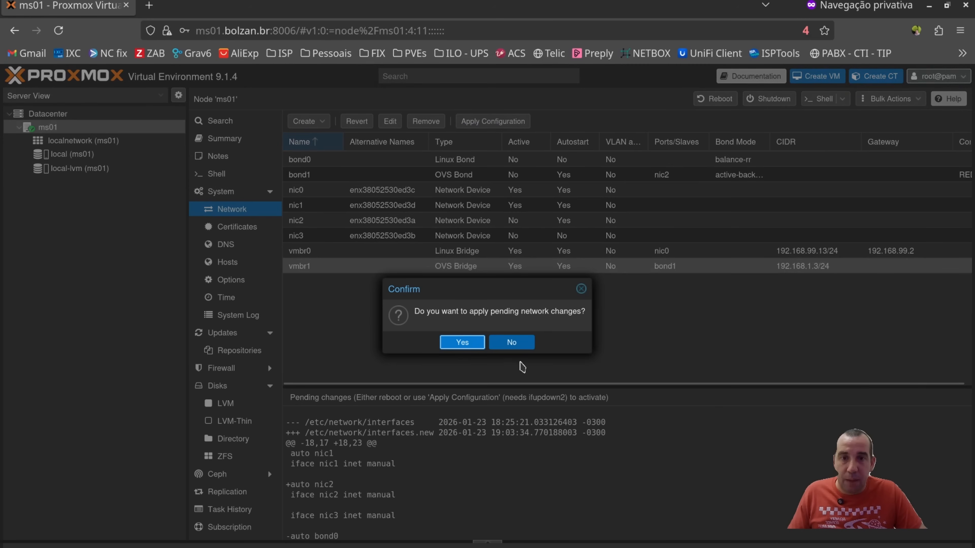
click(479, 345)
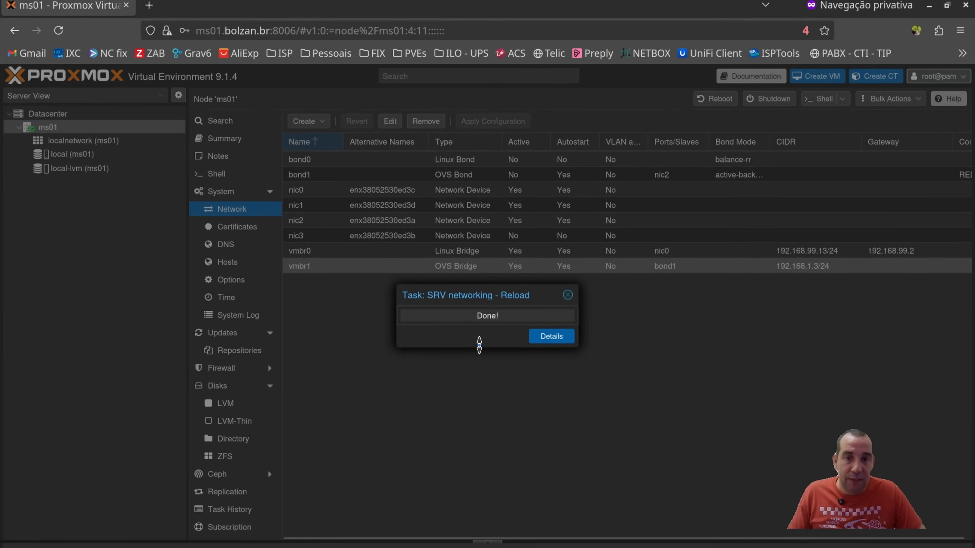
Switch to the notes in Kate and insert a blank line after "iface vmbr0 inet6 auto" in the IPv6 SLAAC section
key(alt+Tab)
scroll(445, 354, down, 3)
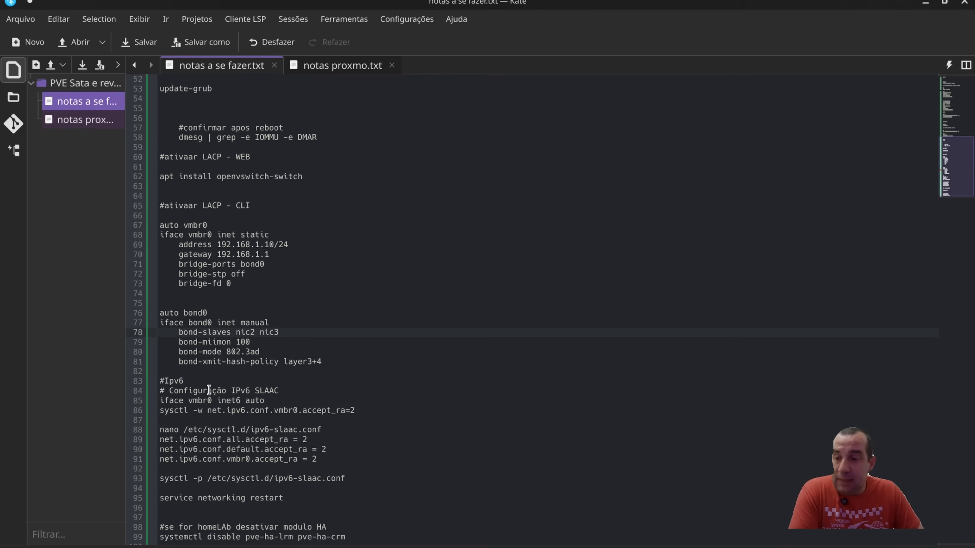
click(298, 381)
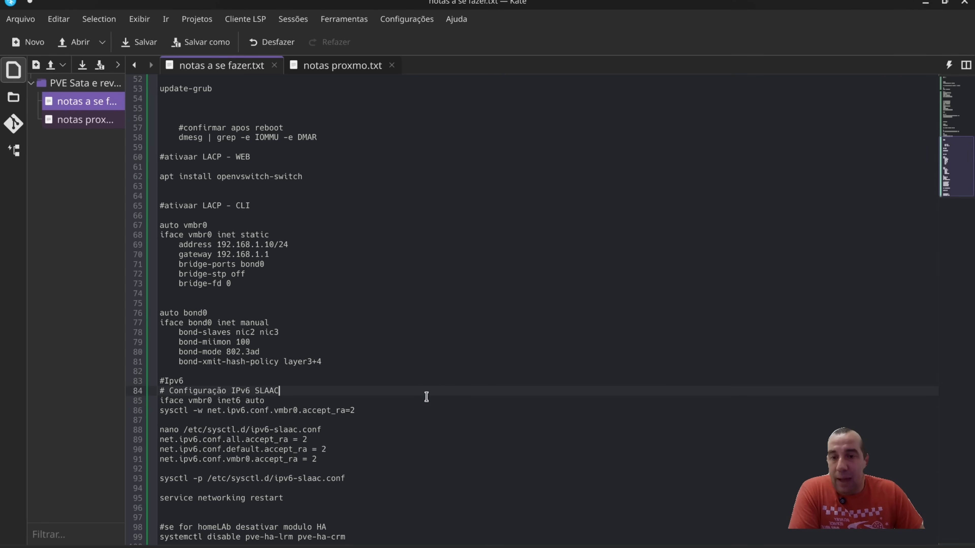
click(414, 399)
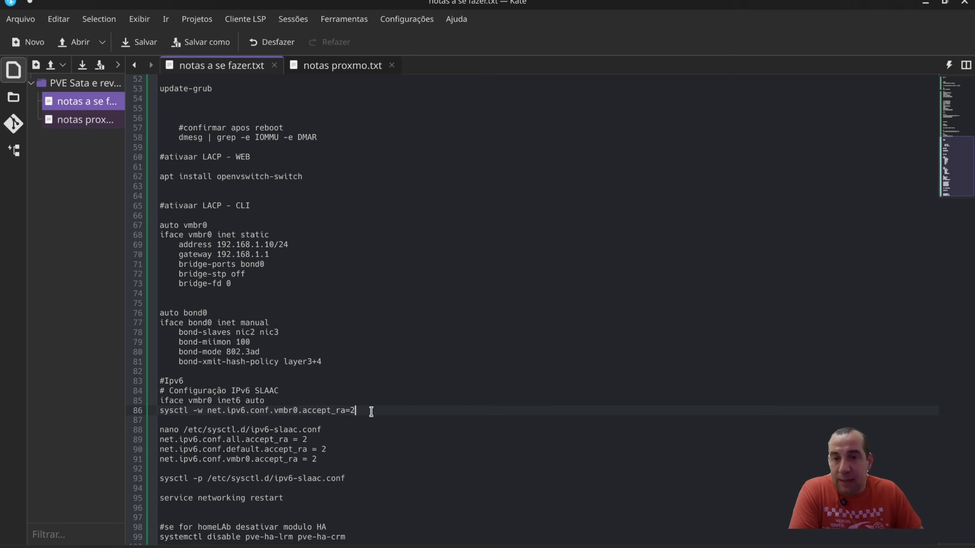
click(304, 395)
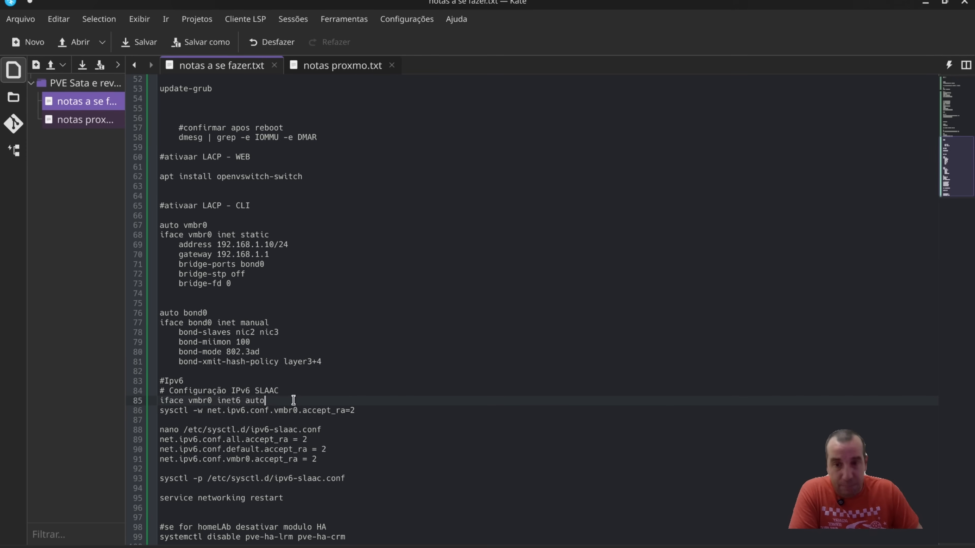
key(Return)
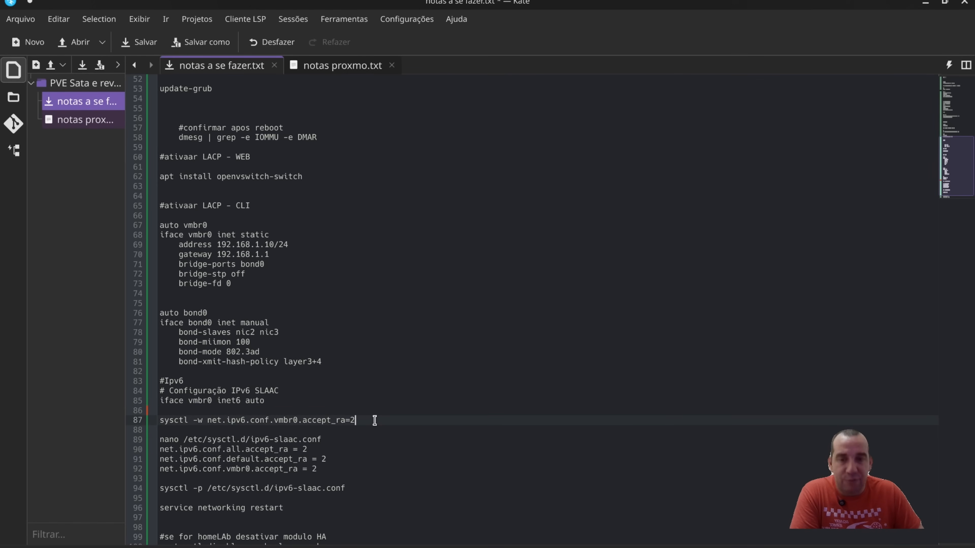
Review the IPv6 SLAAC sysctl commands and the command disabling the HA services, and save the notes file
drag(374, 421, 134, 425)
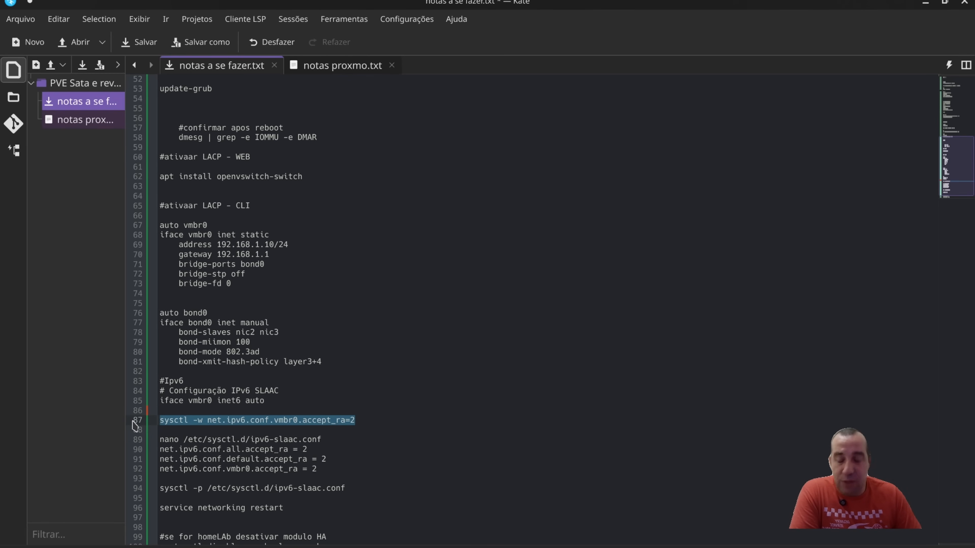
click(391, 422)
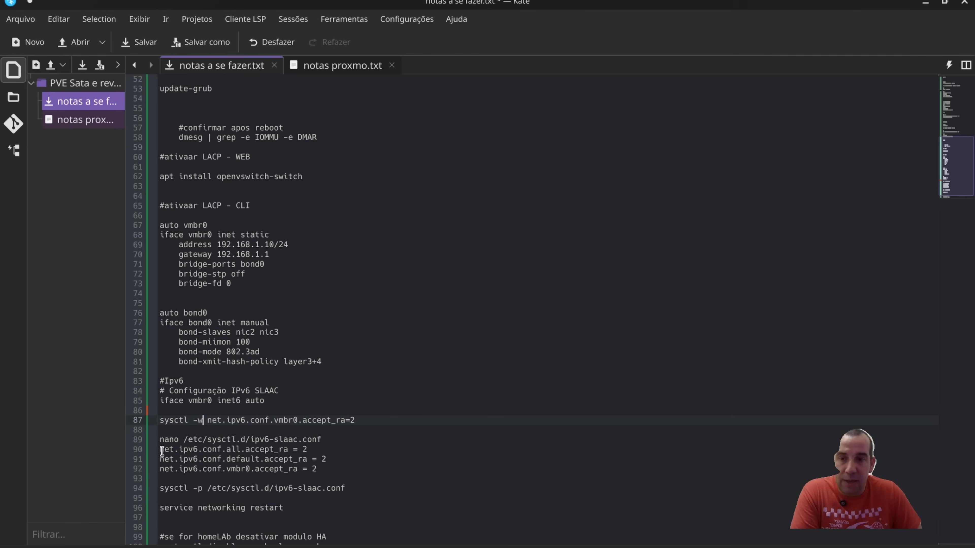
drag(158, 449, 330, 471)
click(189, 491)
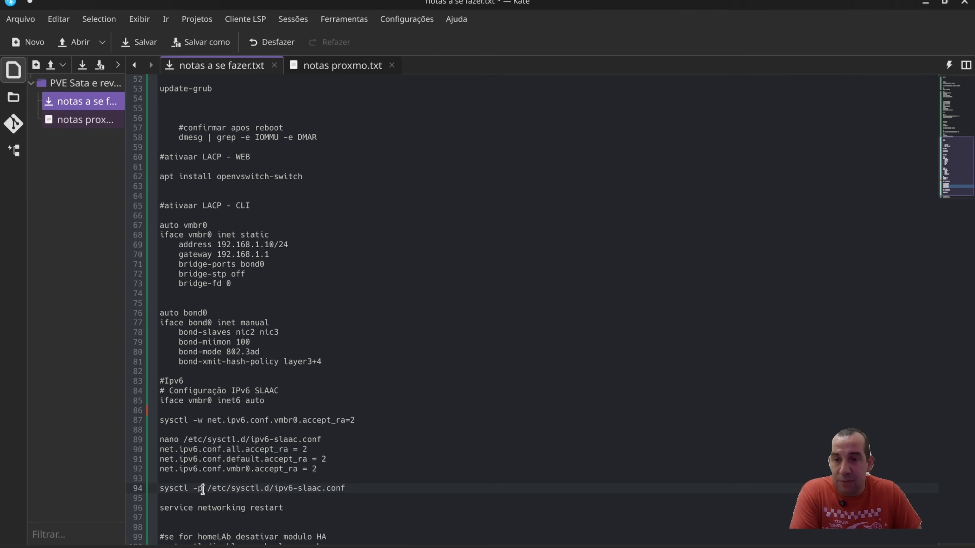
drag(365, 486, 160, 488)
scroll(341, 492, down, 1)
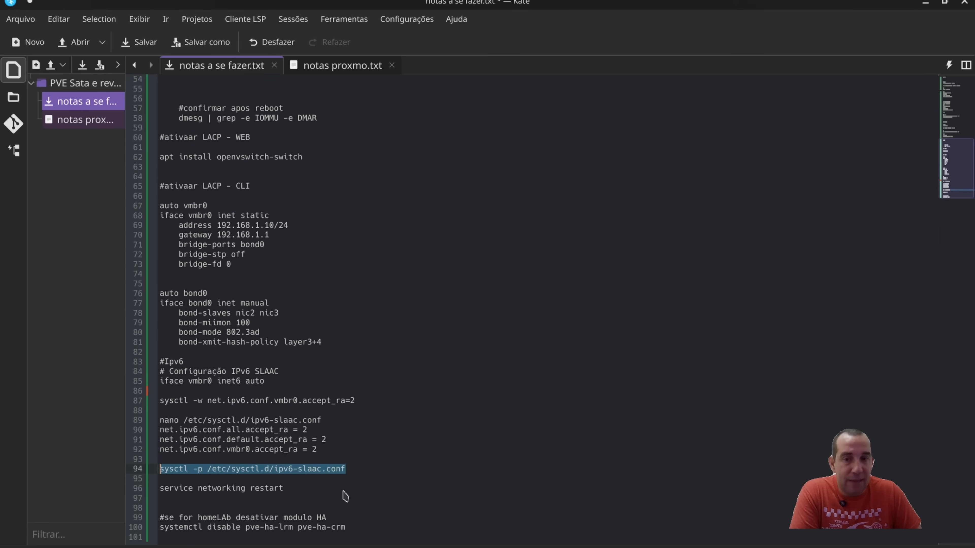
click(321, 489)
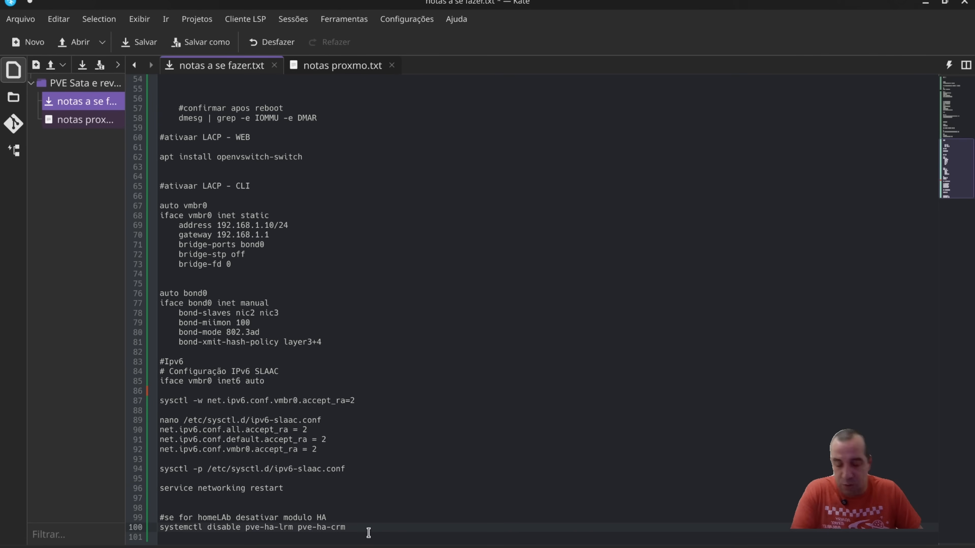
key(ctrl+s)
Look at the root session in Konsole and return to node ms01's network list in Firefox
key(alt+Tab)
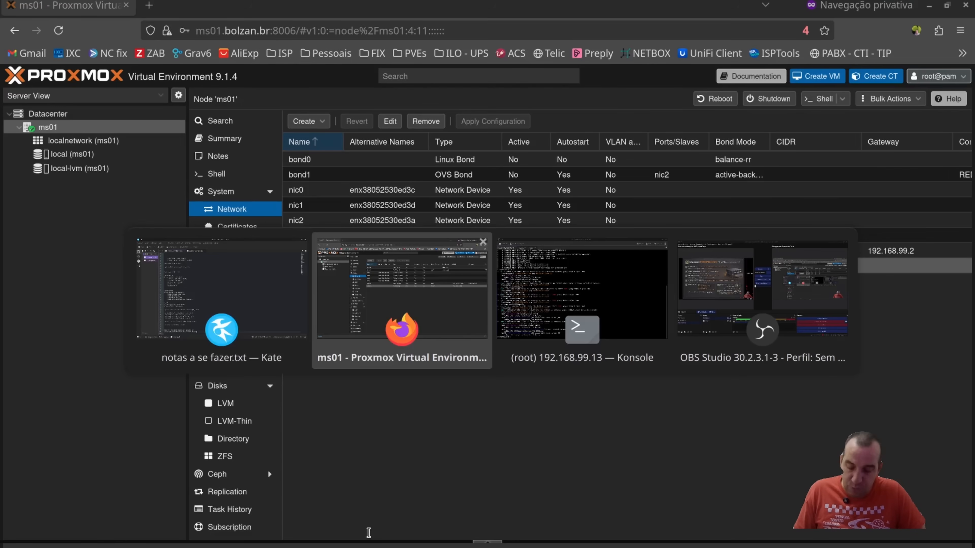
key(alt+Tab)
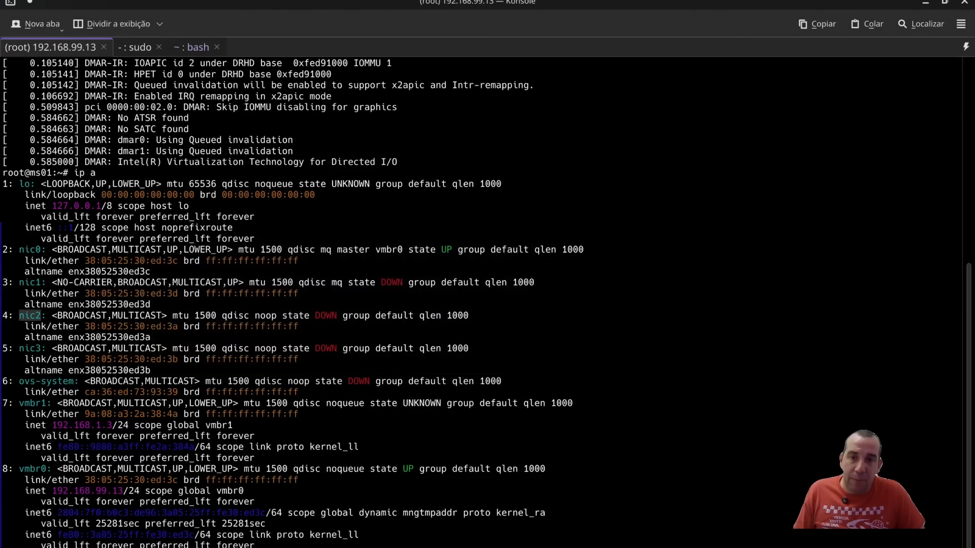
key(alt+Tab)
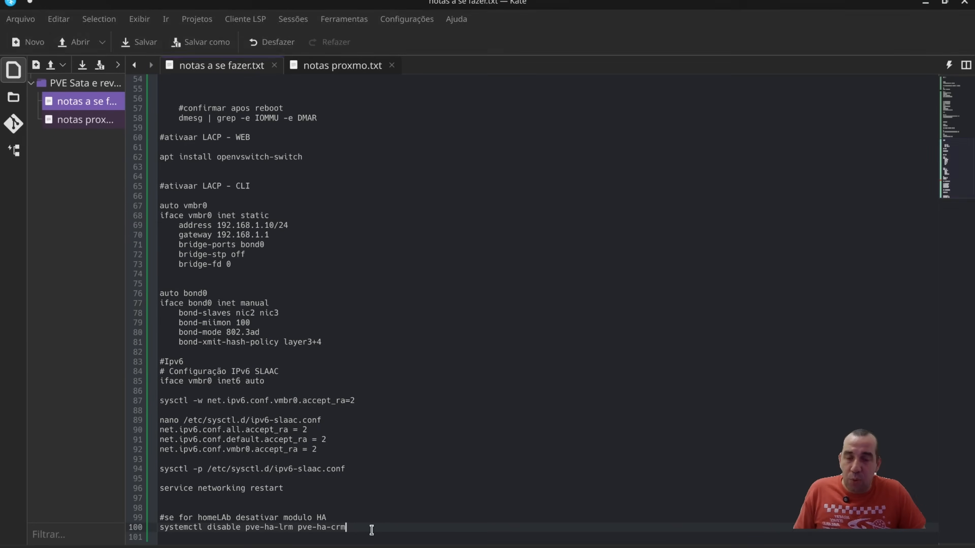
key(alt+Tab)
key(alt+Tab)
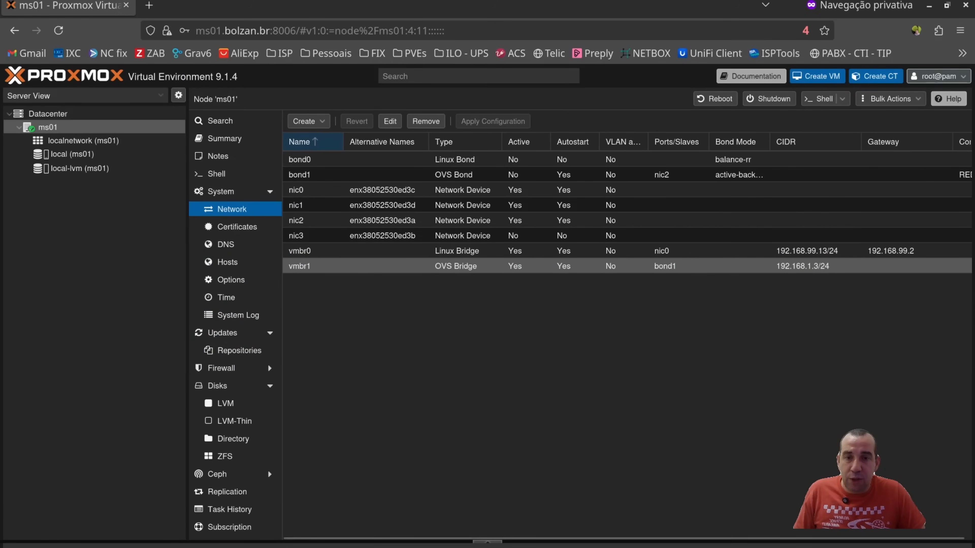